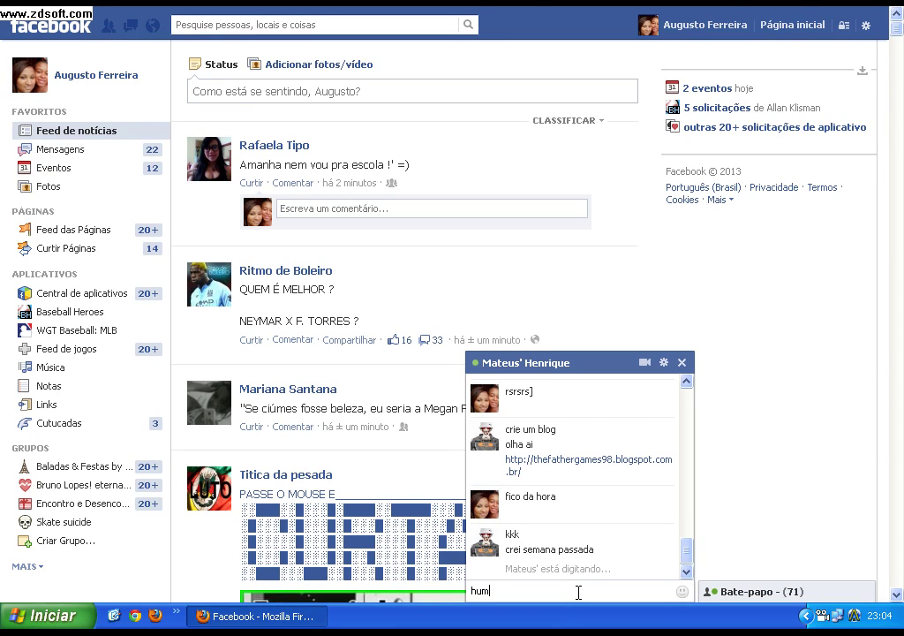
Send the chat message "hum" and minimize the browser to show the desktop.
key(Return)
click(858, 16)
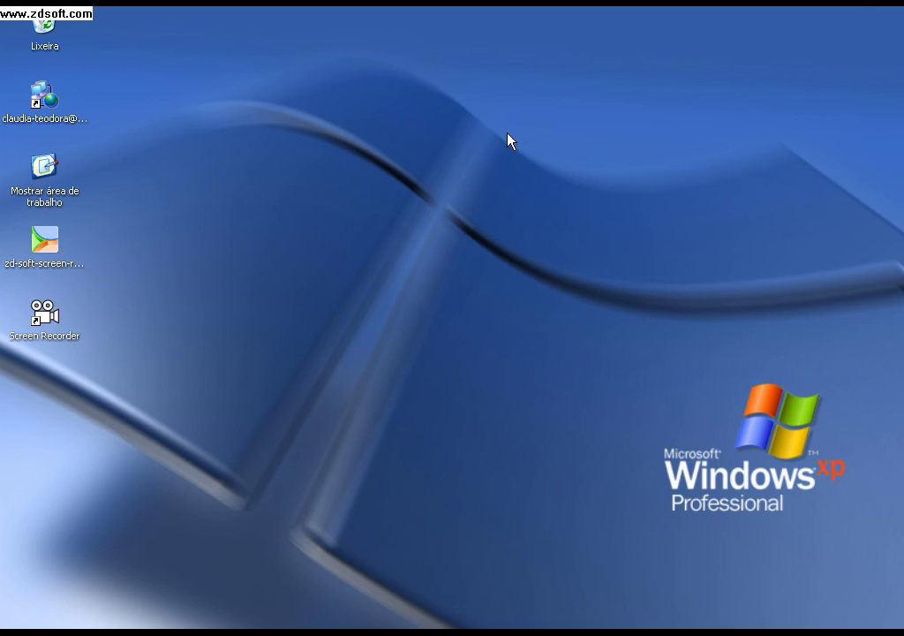
Open the lokura folder inside Meus documentos, after looking into the Downloads folder.
click(36, 618)
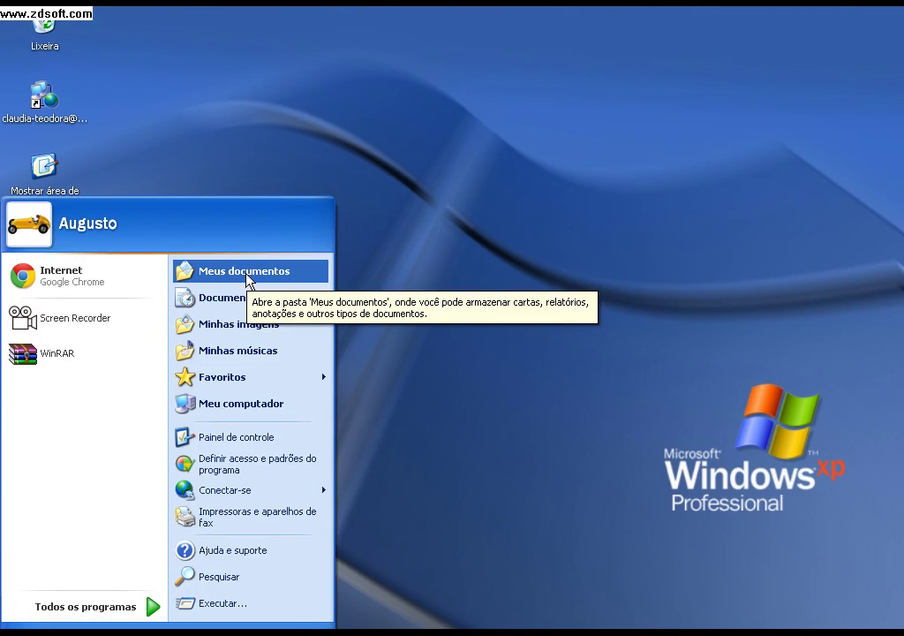
click(499, 338)
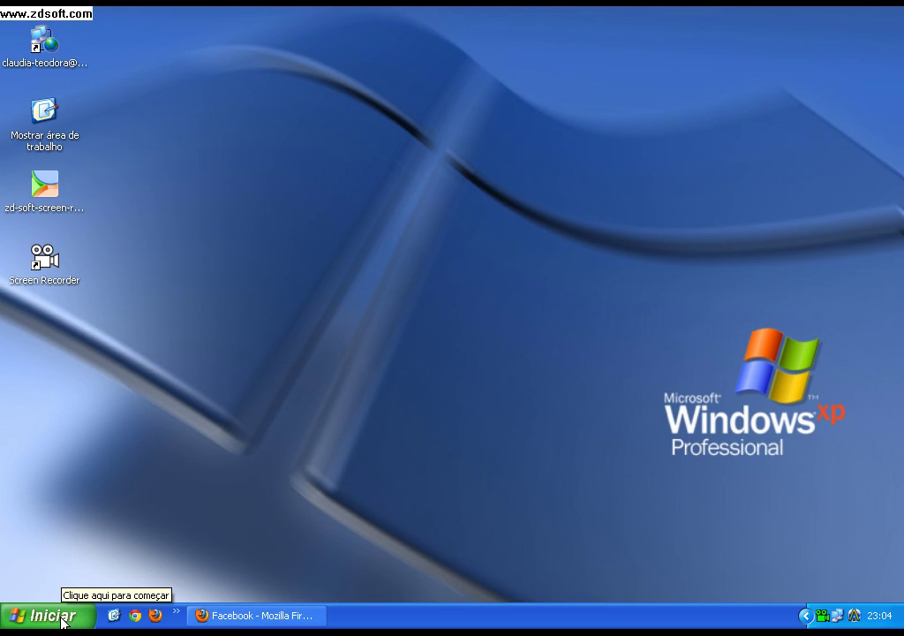
click(62, 622)
click(208, 222)
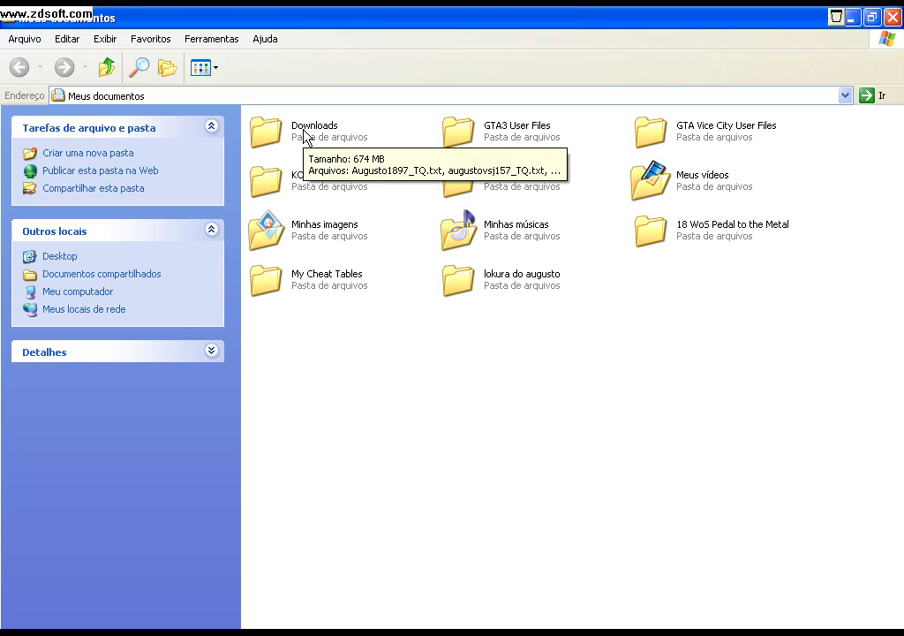
double_click(305, 134)
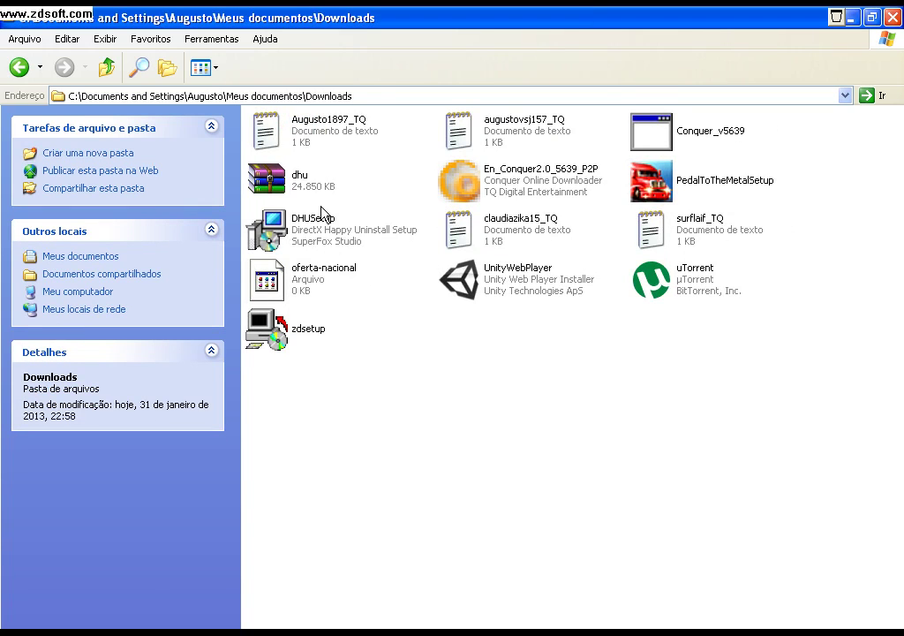
click(16, 68)
double_click(516, 281)
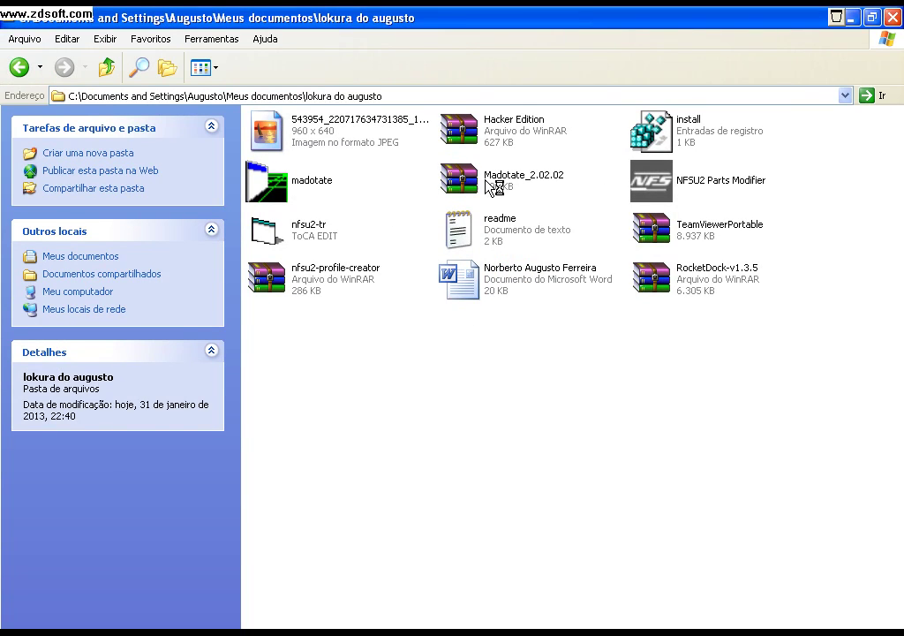
Move the Hacker Edition, Madotate_2.02.02 and RocketDock-v1.3.5 archives from the lokura folder to the desktop.
key(super+d)
drag(481, 139, 375, 325)
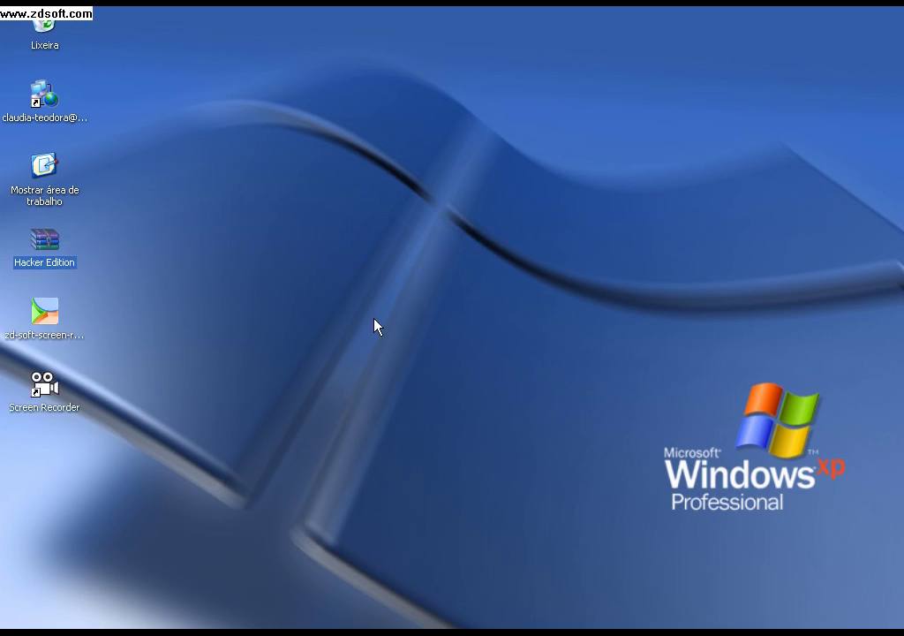
key(super+d)
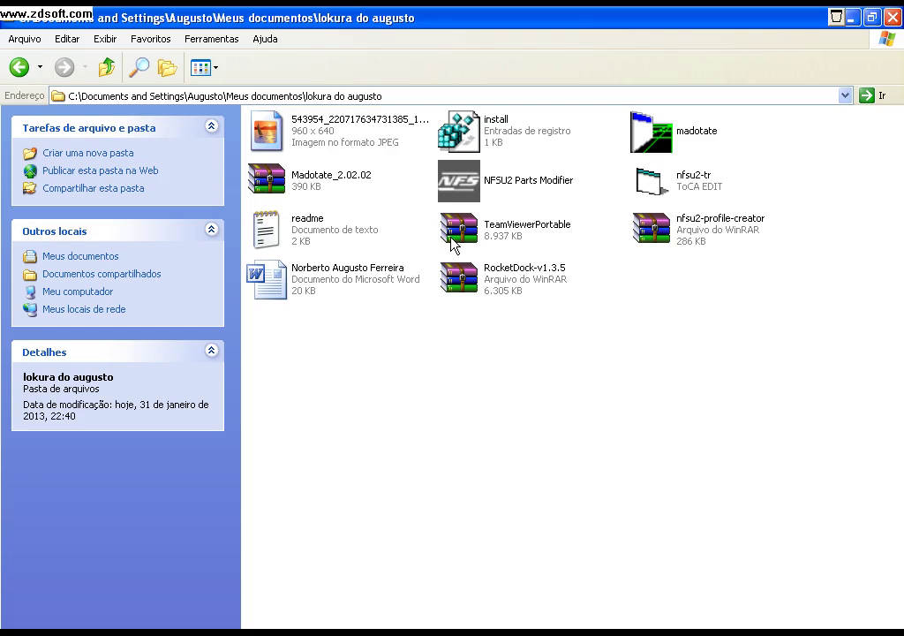
drag(297, 184, 460, 248)
key(super+d)
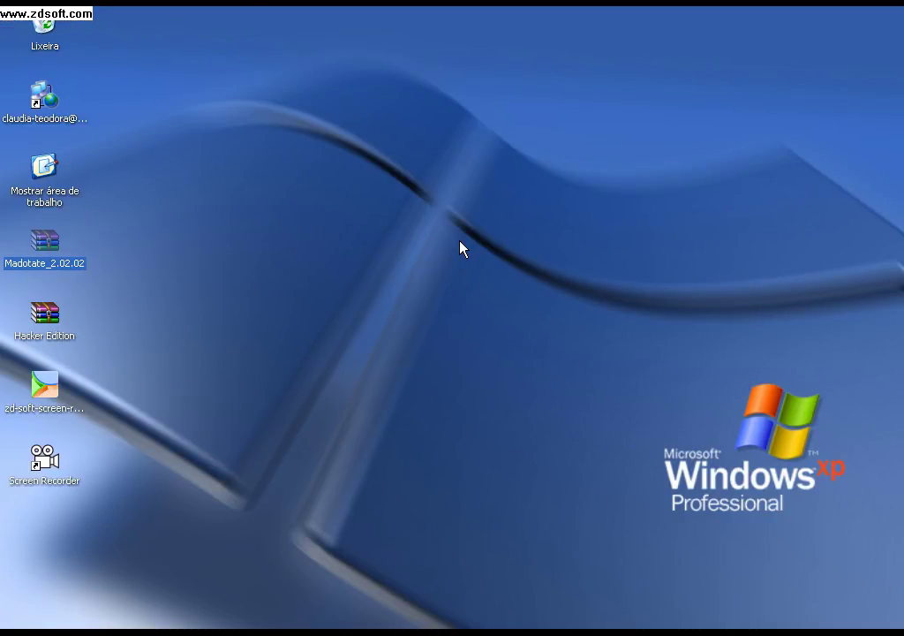
key(super+d)
click(297, 281)
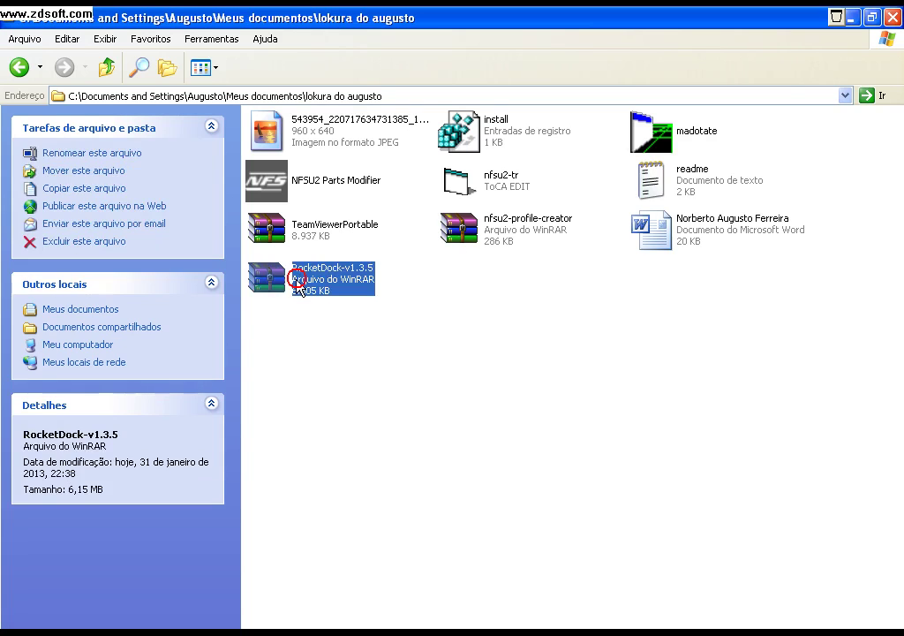
drag(298, 284, 468, 245)
key(super+d)
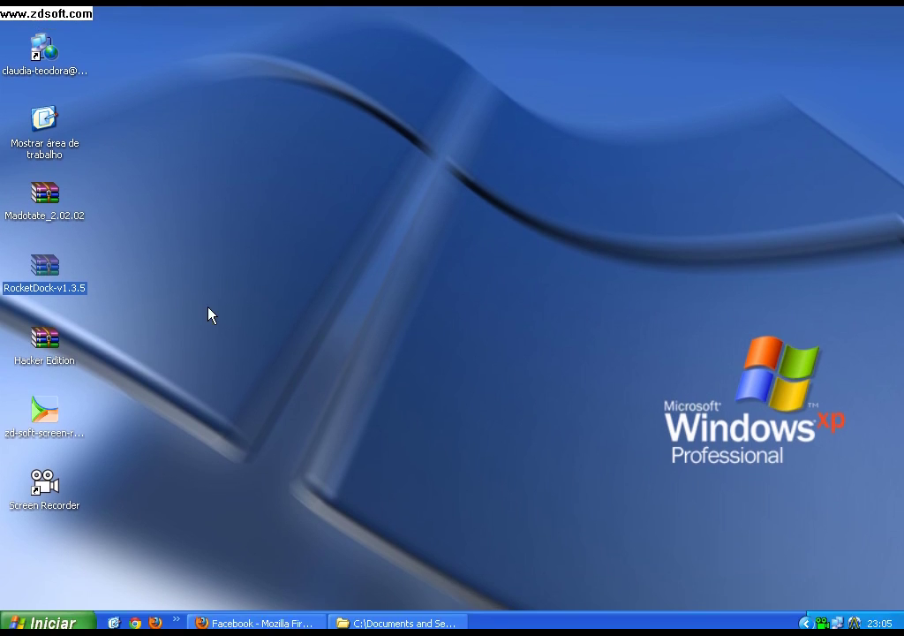
click(77, 216)
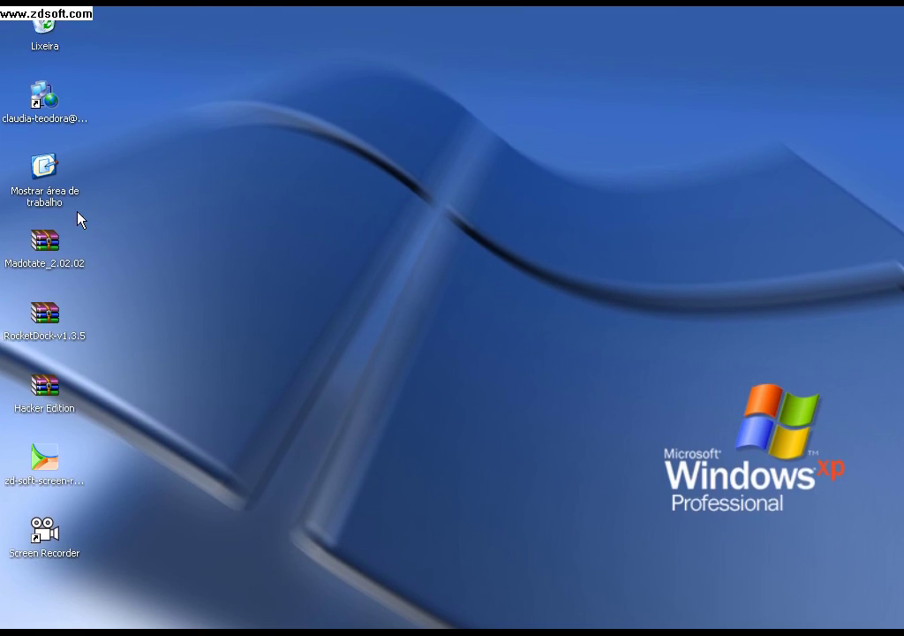
View the contents of the Madotate_2.02.02 archive in WinRAR, including madotate.exe, and close the archive.
double_click(46, 255)
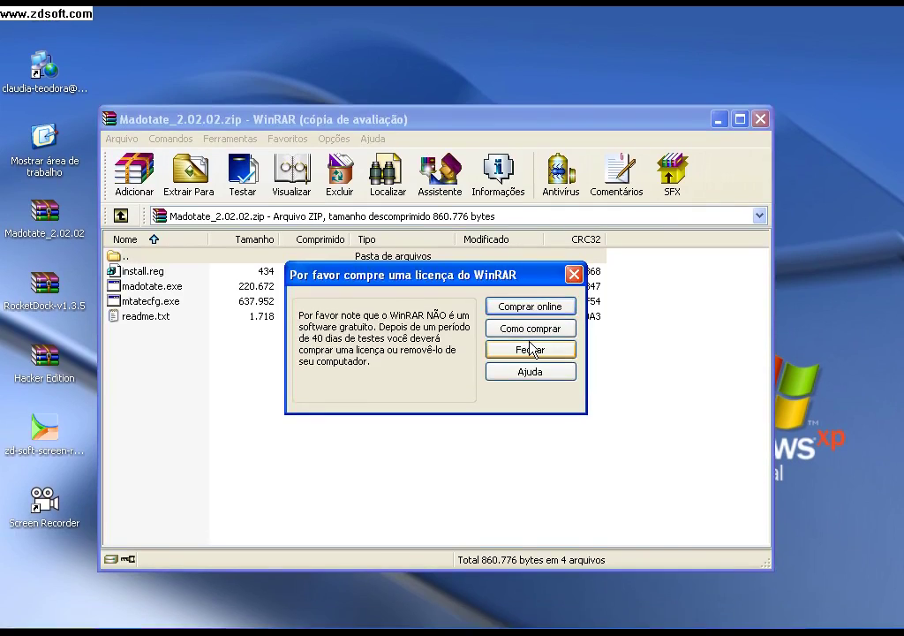
click(509, 362)
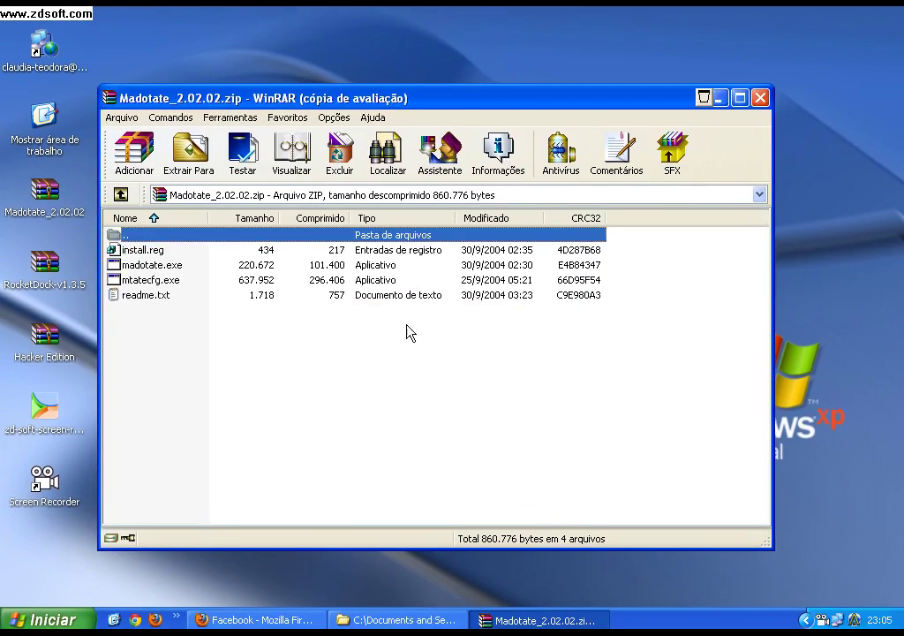
double_click(173, 264)
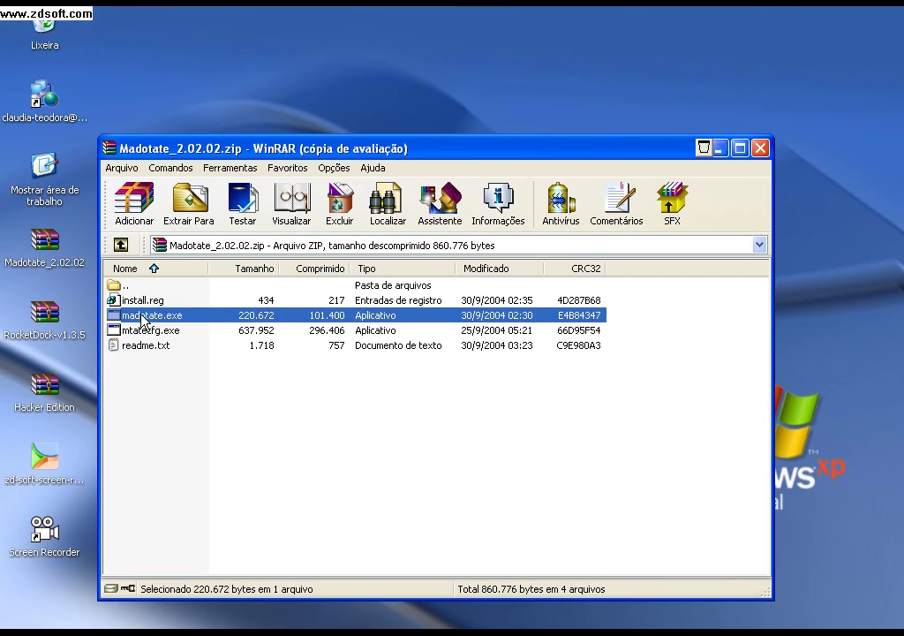
click(763, 148)
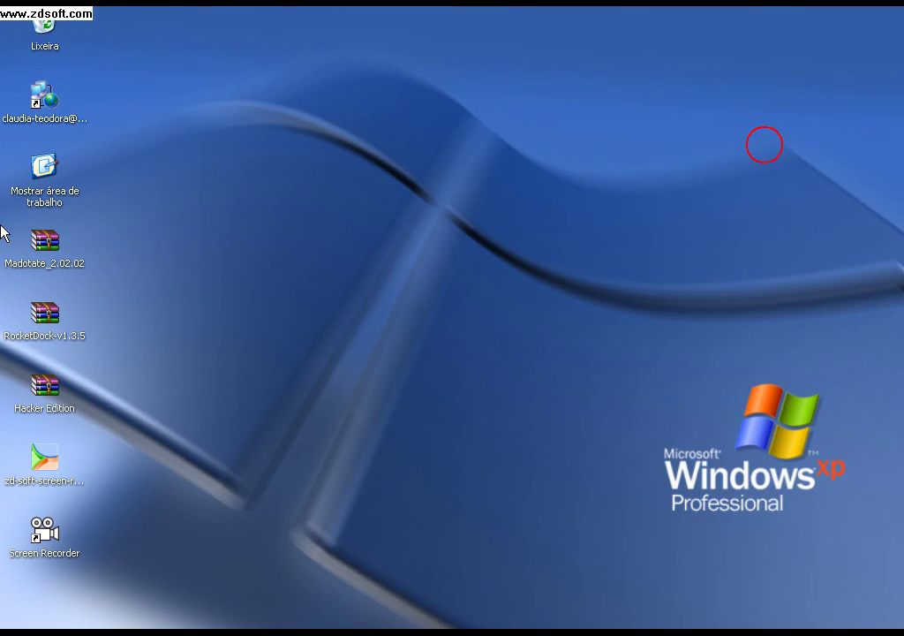
Extract the Madotate_2.02.02, RocketDock-v1.3.5 and Hacker Edition archives directly onto the desktop.
right_click(51, 252)
click(78, 301)
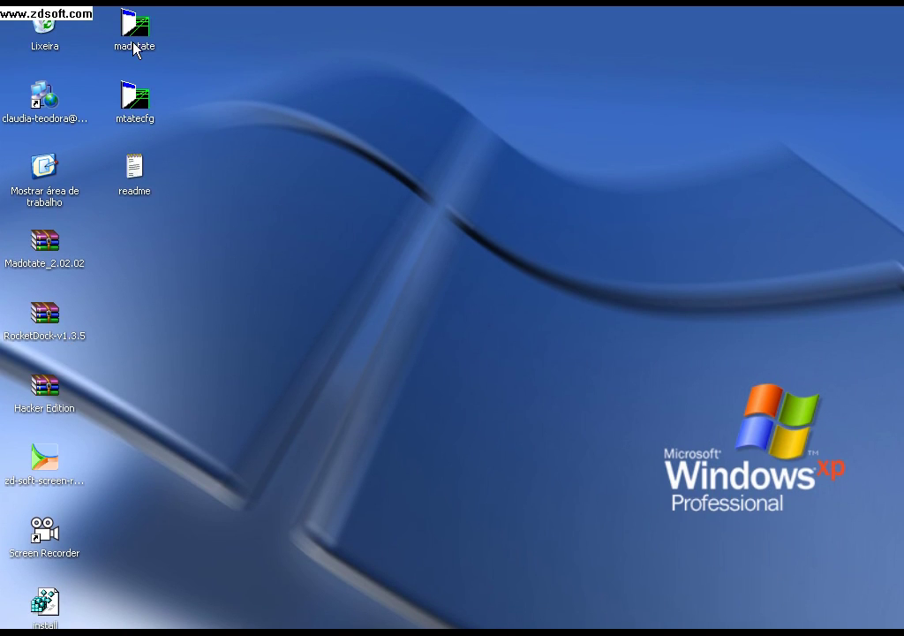
right_click(49, 318)
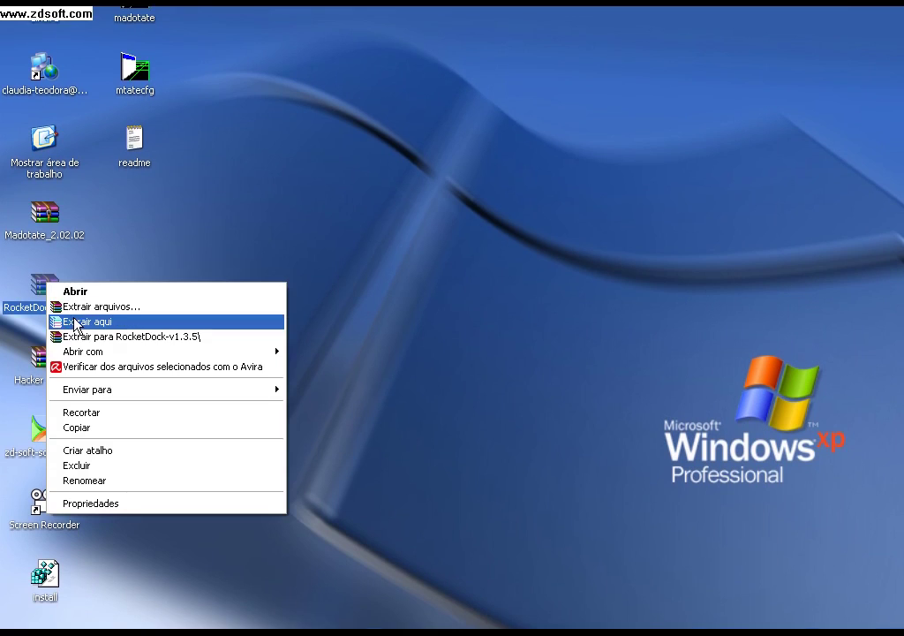
click(76, 325)
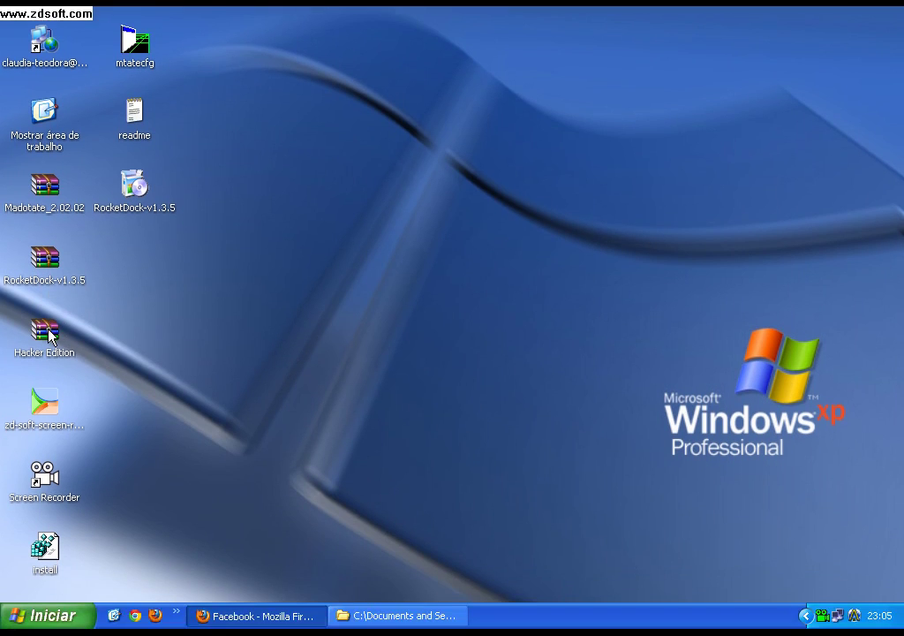
right_click(48, 329)
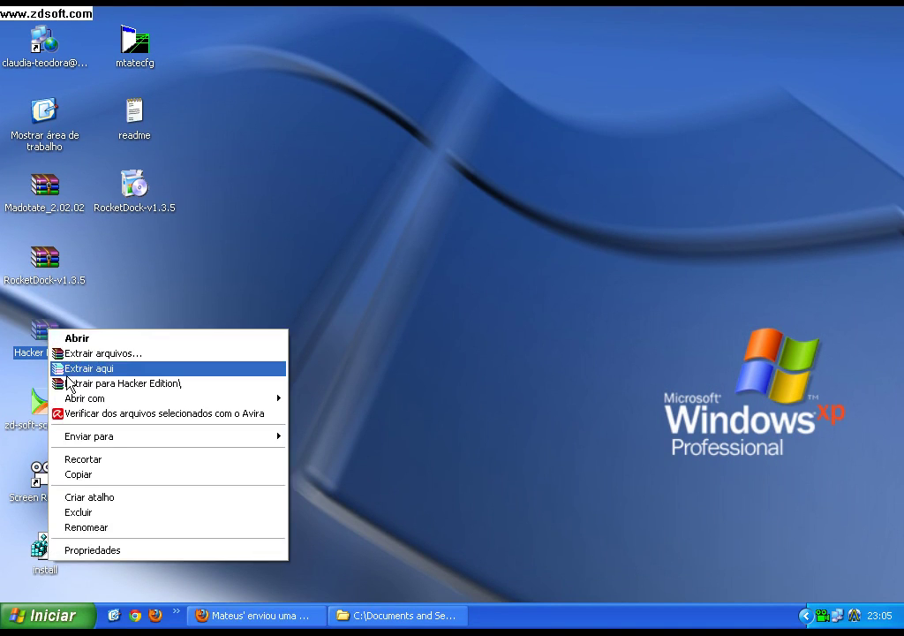
click(69, 367)
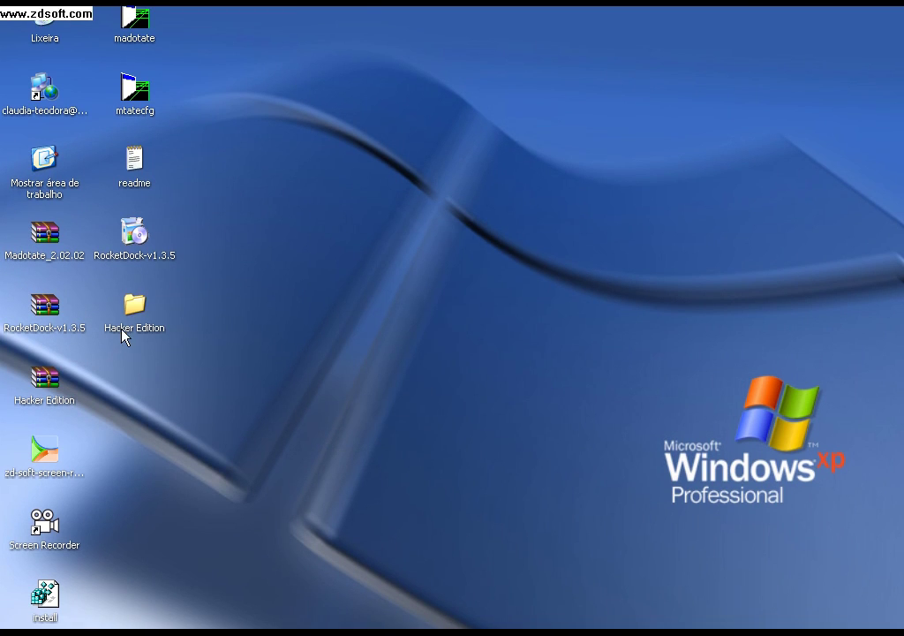
click(138, 25)
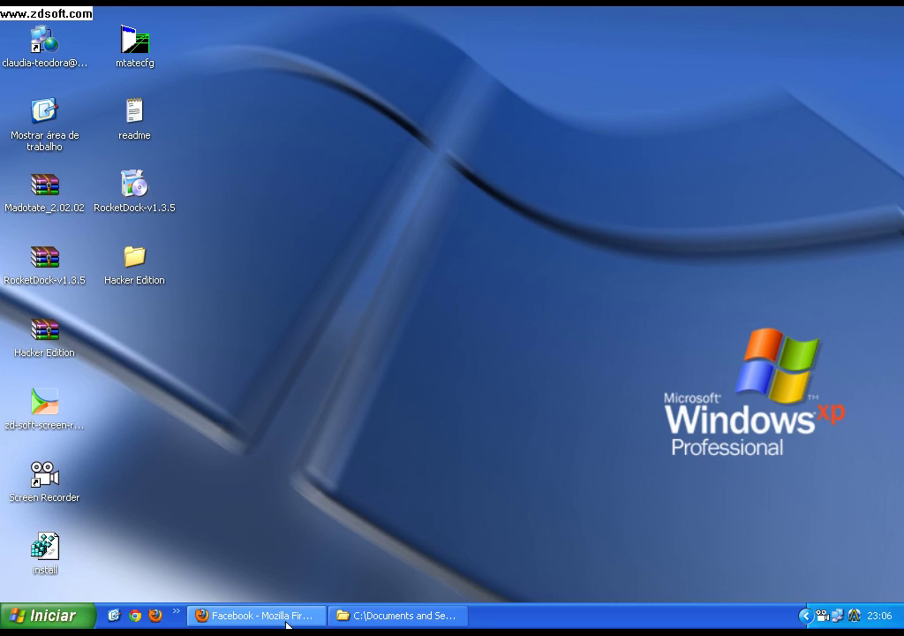
Bring up the lokura folder window, try Madotate's window-tilting function on it, and close the folder.
click(289, 615)
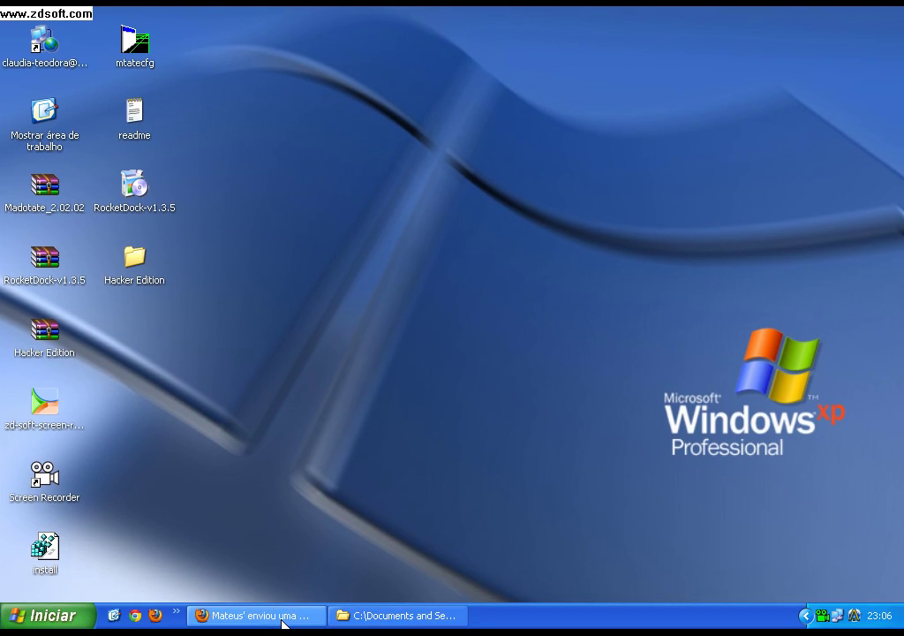
click(282, 622)
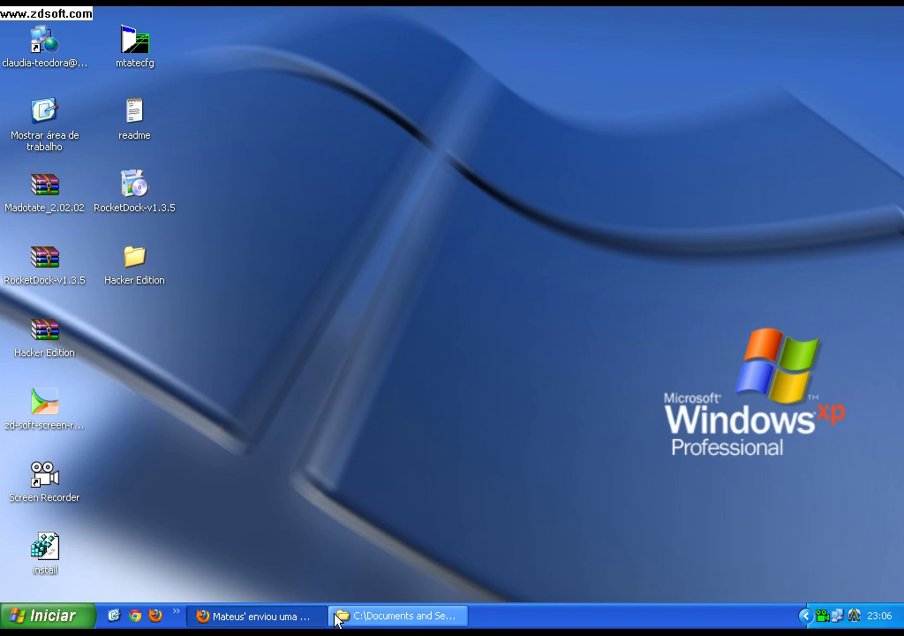
click(414, 620)
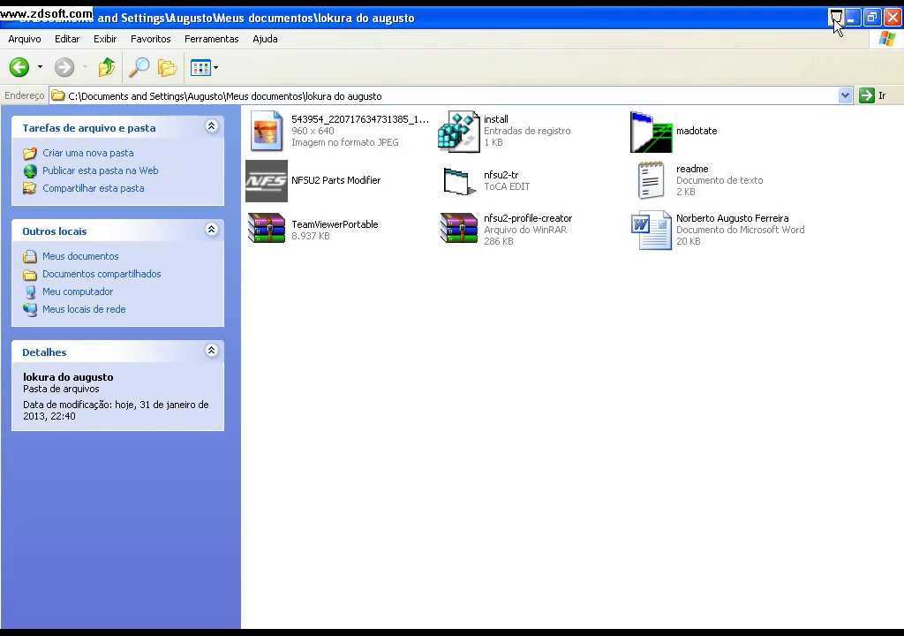
click(836, 21)
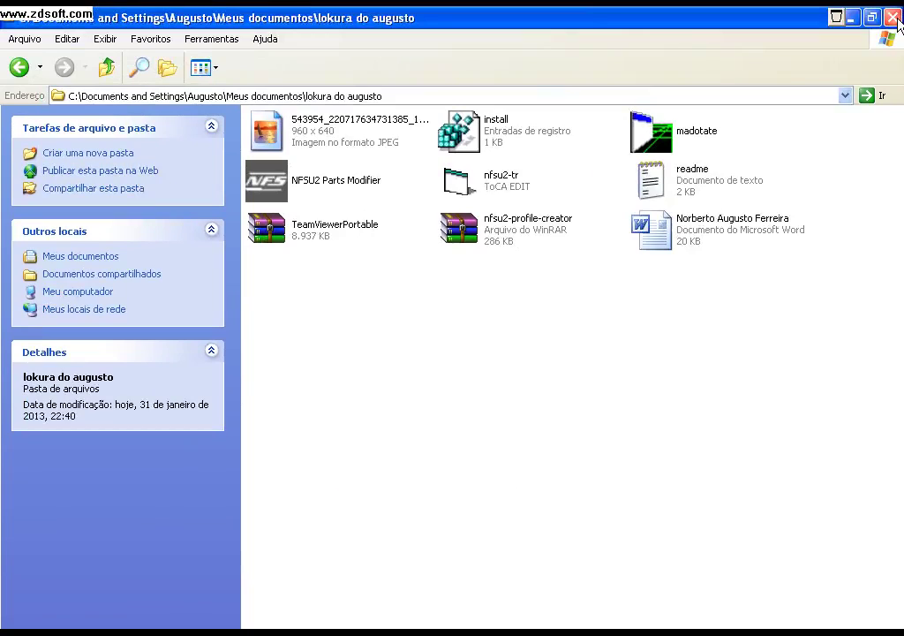
click(894, 17)
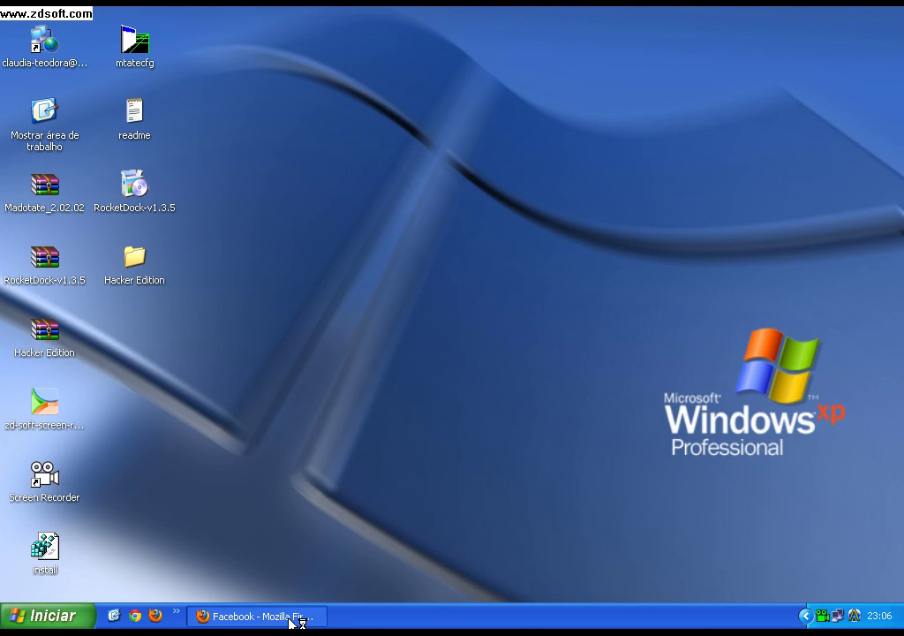
Dismiss the wlcomm32.exe error dialog, and restore and minimize the Firefox window.
click(291, 616)
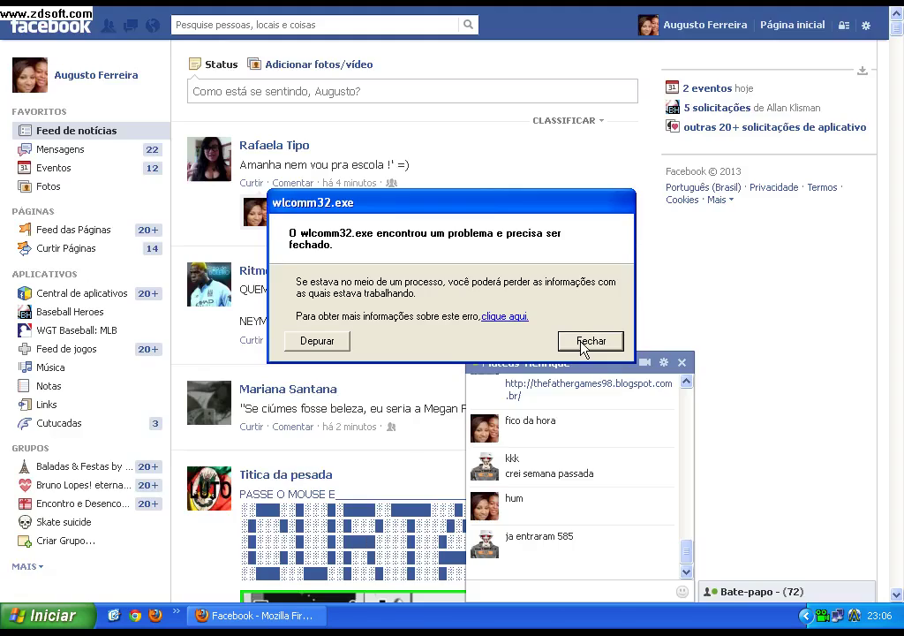
click(580, 345)
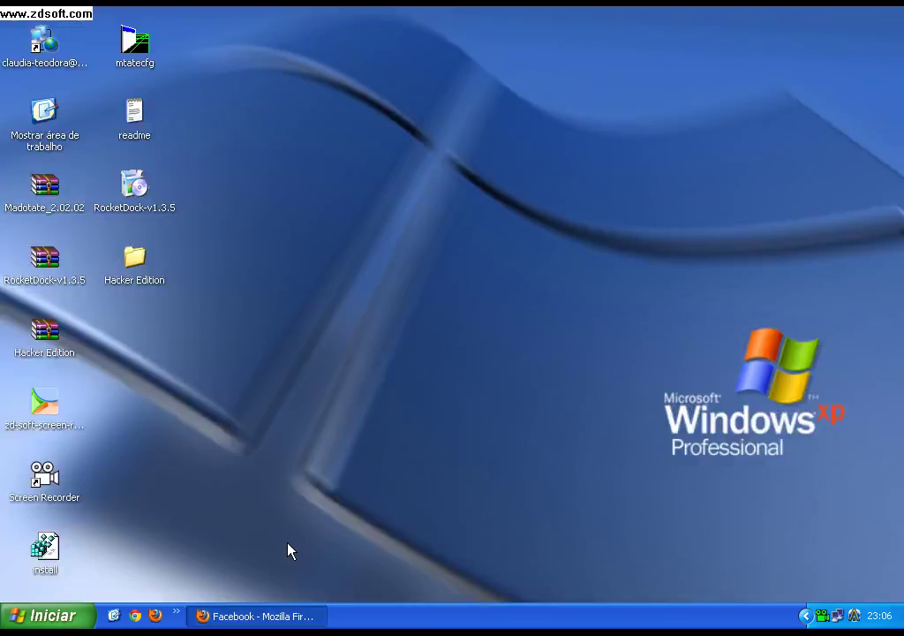
click(274, 618)
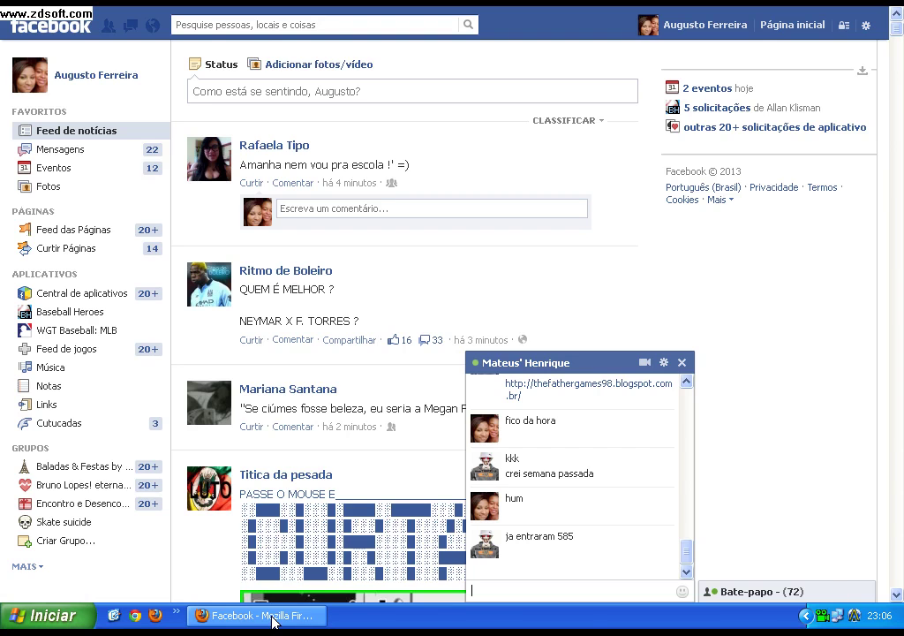
click(274, 618)
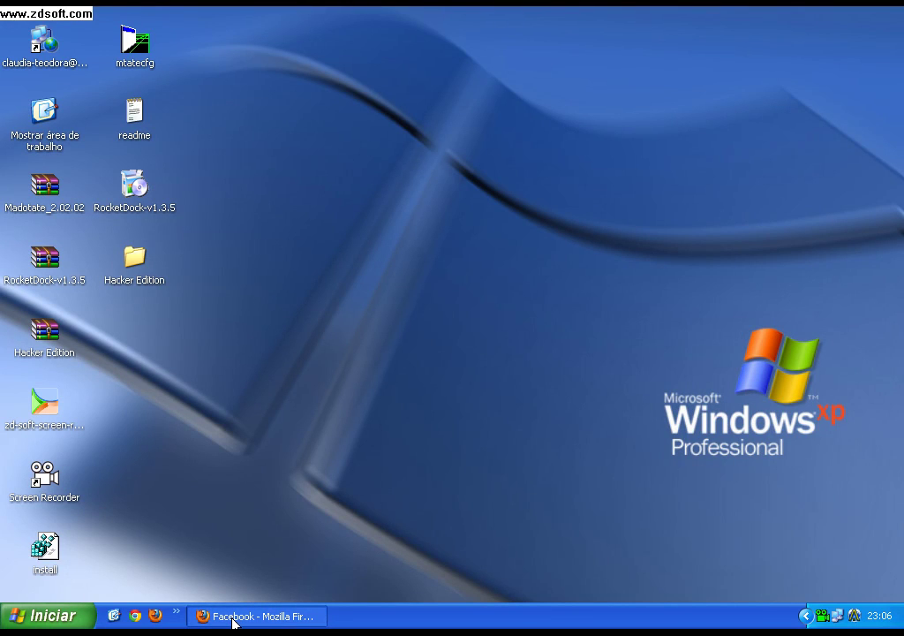
Restore the Firefox window and demonstrate Madotate's 3D tilt on it, bringing the tilted window back to full view.
click(233, 622)
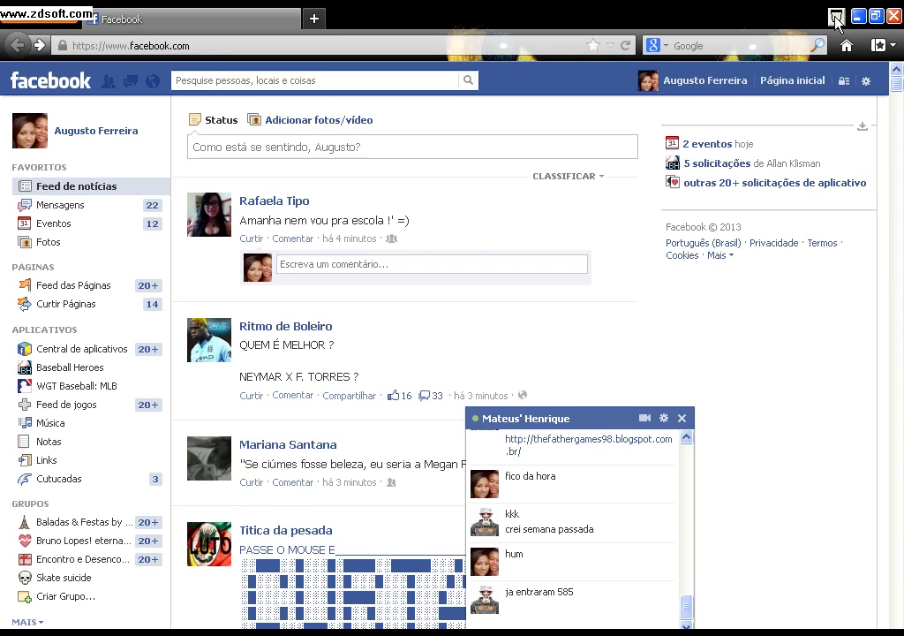
click(836, 16)
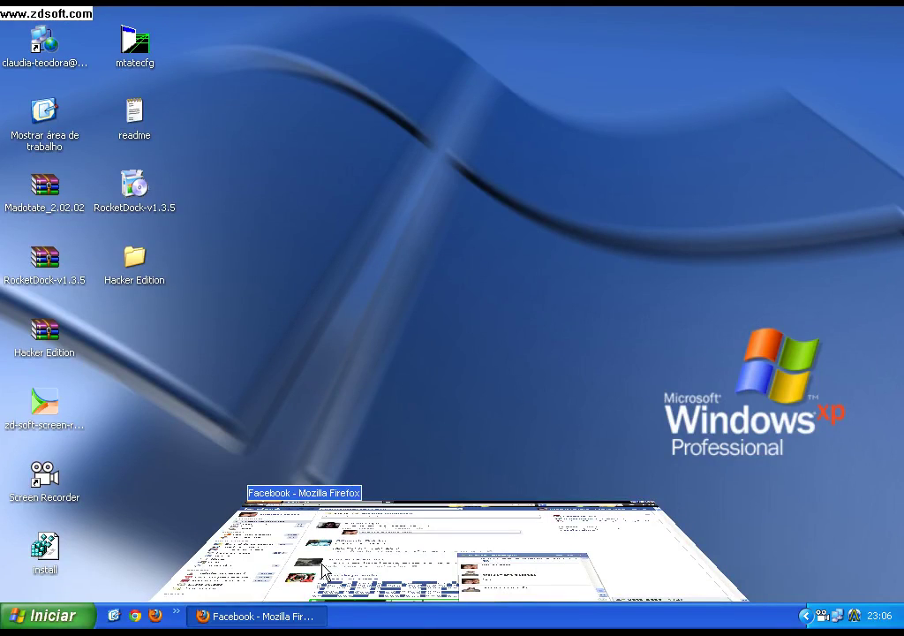
click(324, 572)
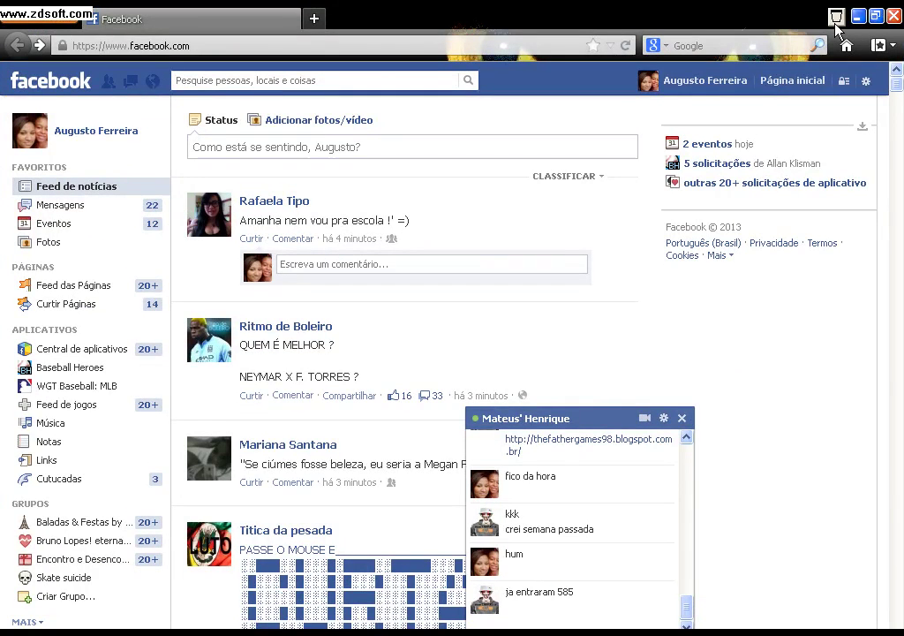
click(837, 16)
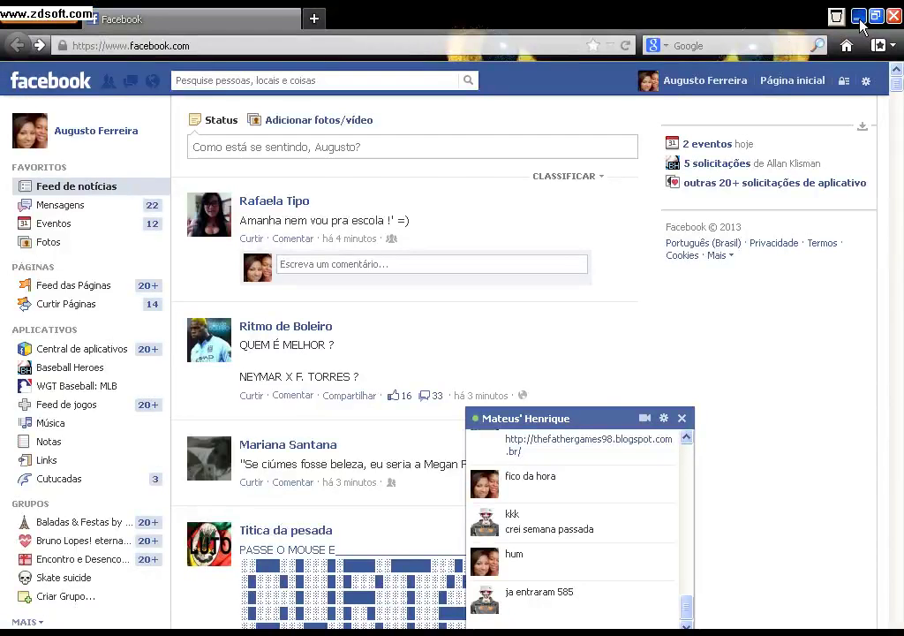
Minimize the Firefox window and start the RocketDock-v1.3.5 installer in Português (Brasil).
click(859, 17)
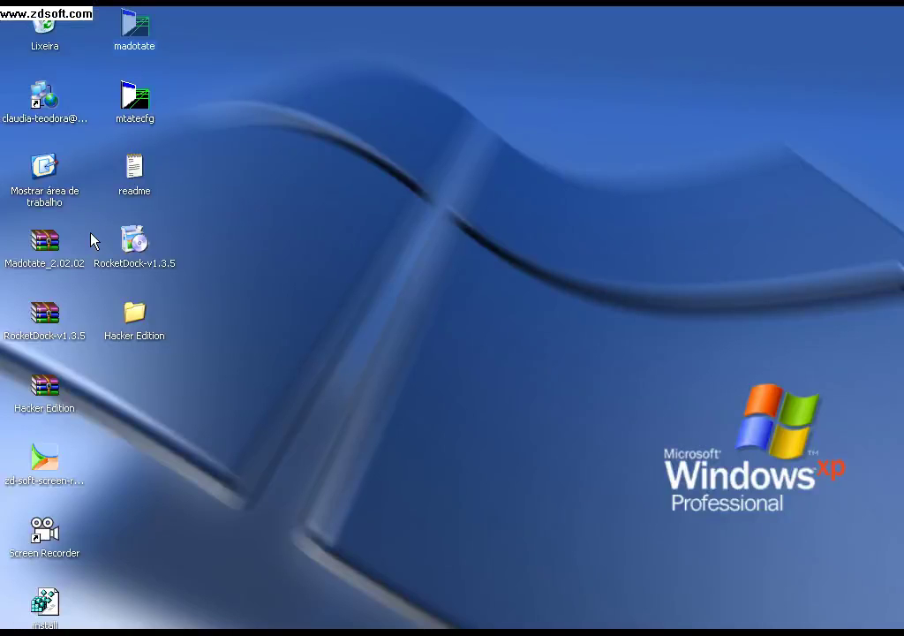
double_click(139, 238)
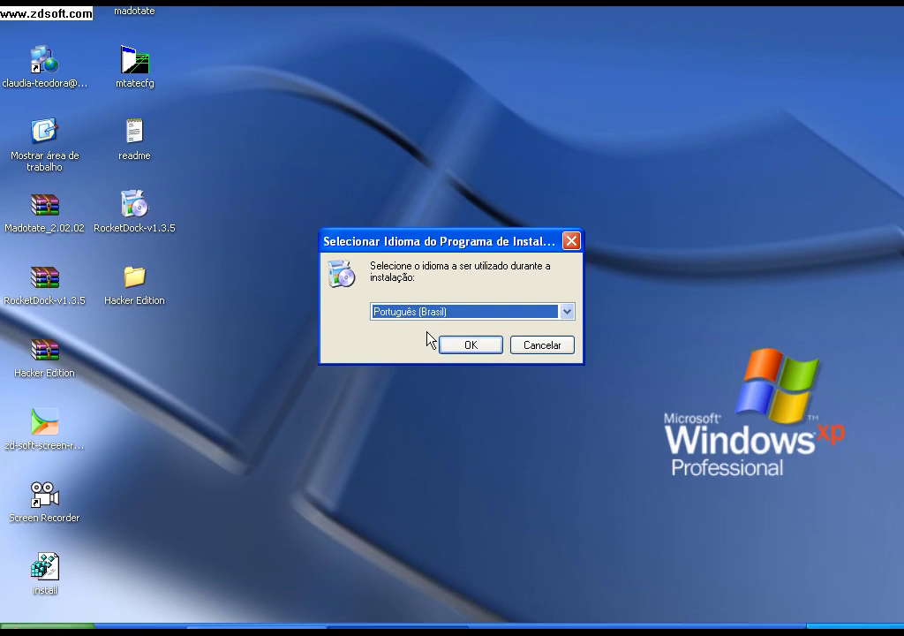
click(472, 345)
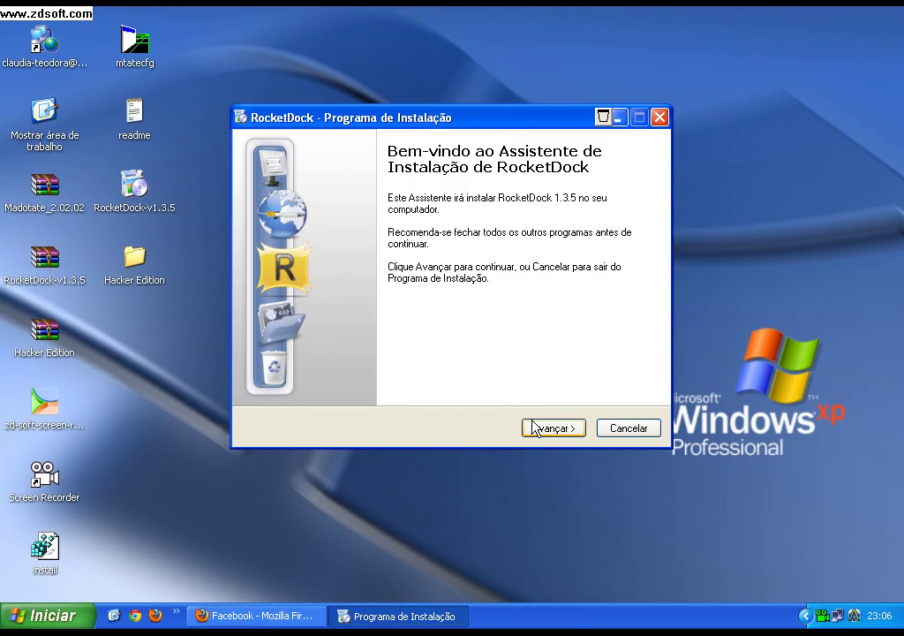
Accept the RocketDock license agreement and start the installation without creating a desktop icon.
click(535, 428)
click(411, 374)
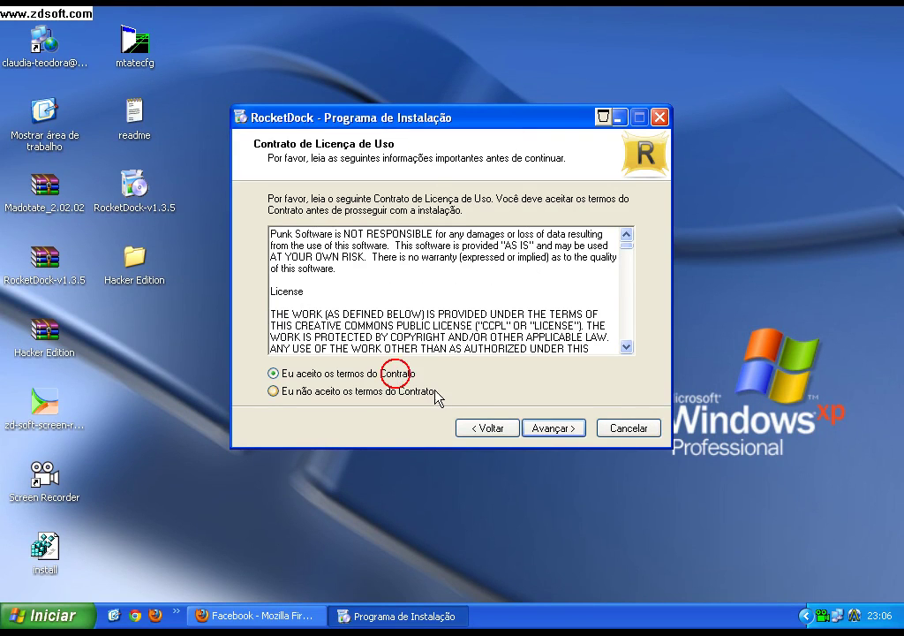
click(551, 429)
click(549, 428)
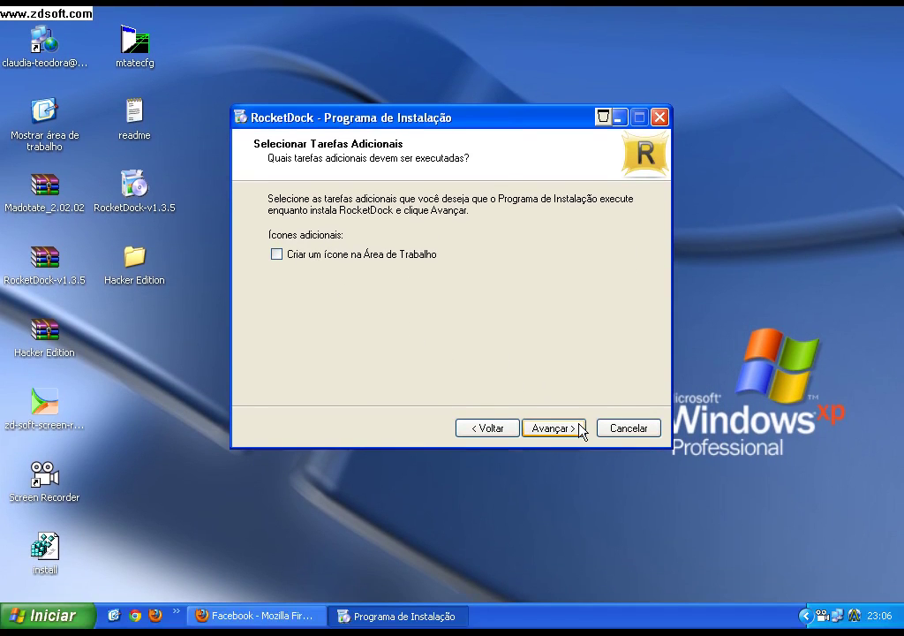
click(574, 467)
click(570, 467)
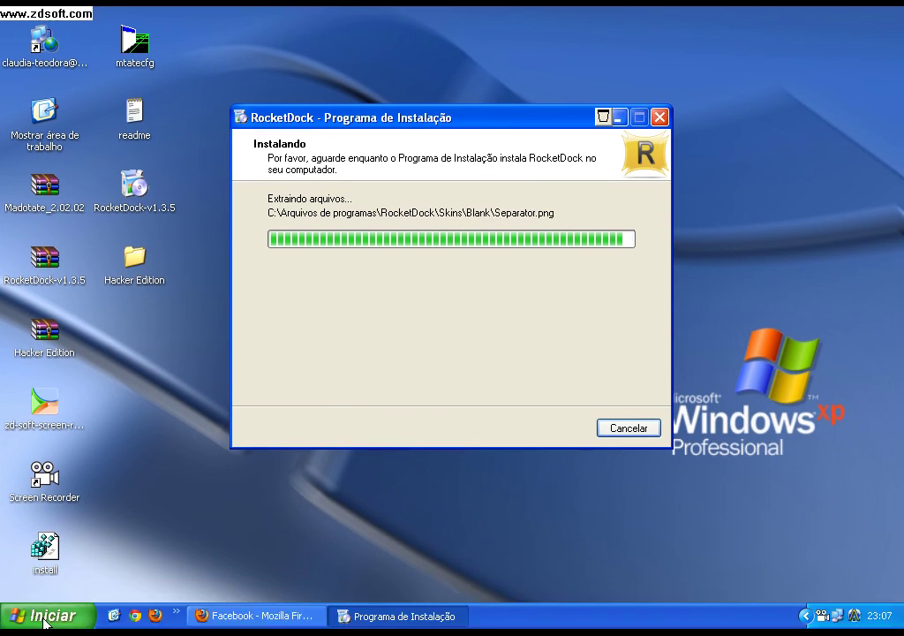
Open the lokura folder inside Meus documentos and move its JPEG image to the desktop.
click(40, 635)
click(244, 232)
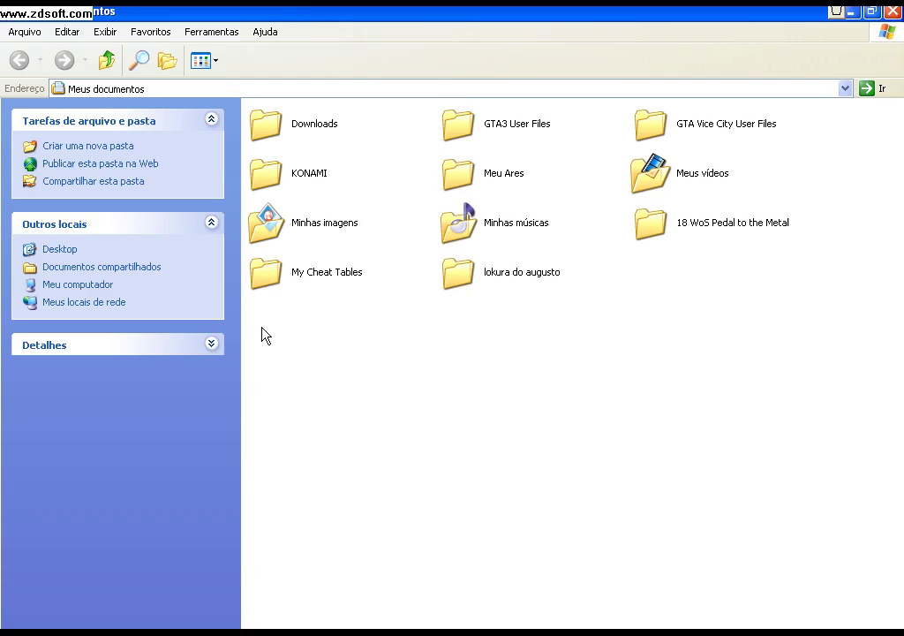
double_click(460, 252)
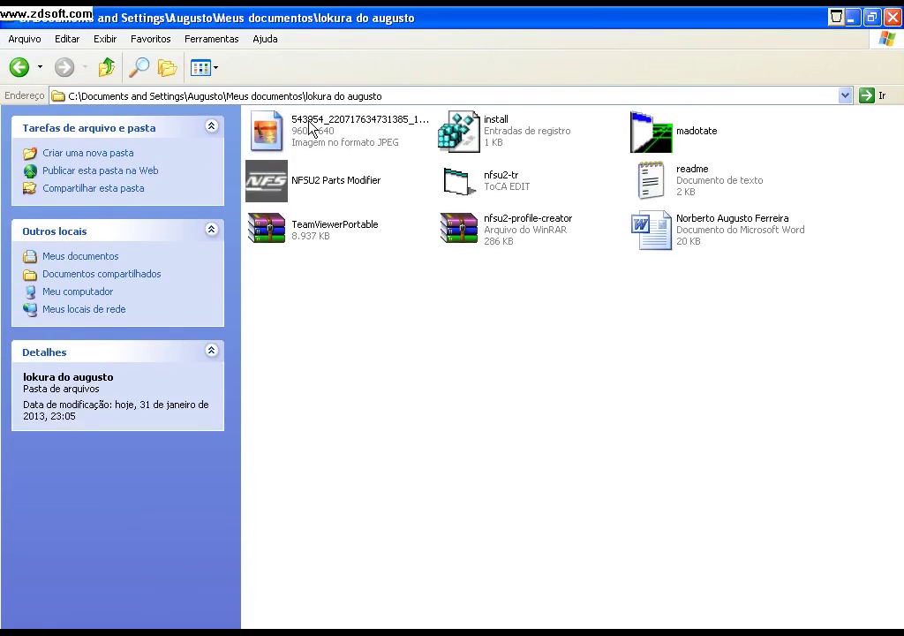
drag(323, 132, 327, 318)
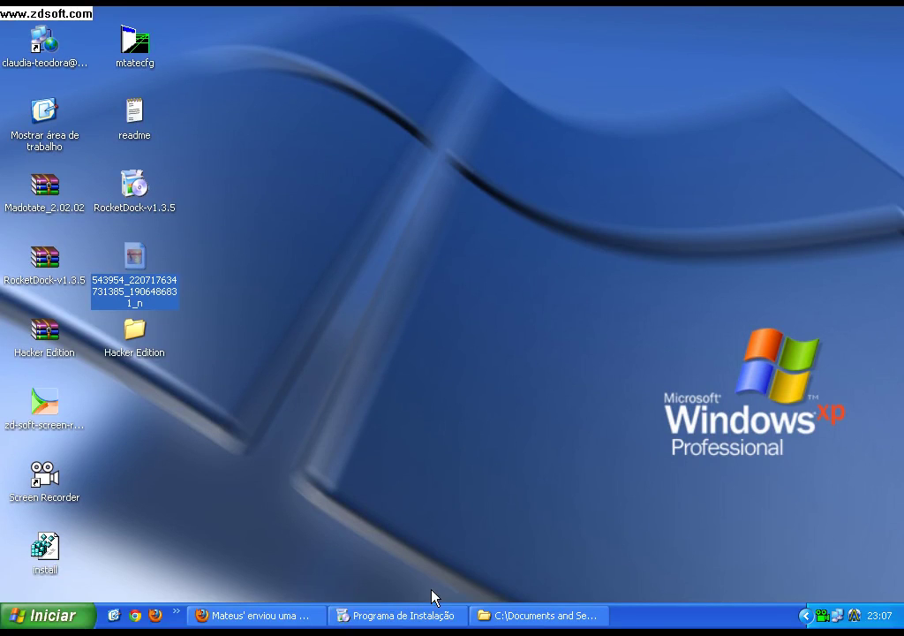
Bring back the RocketDock installer, finish the setup, and launch RocketDock.
click(408, 615)
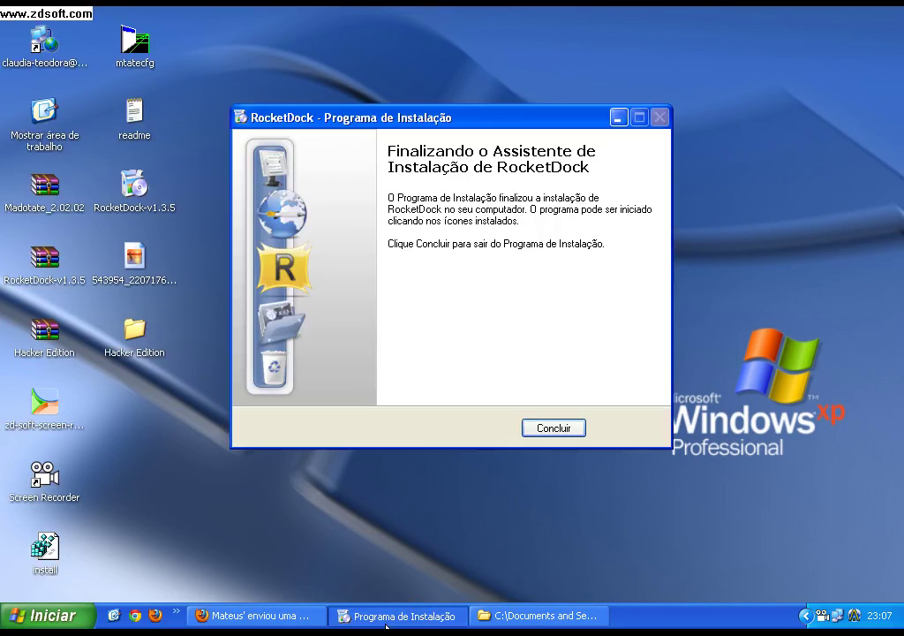
click(556, 430)
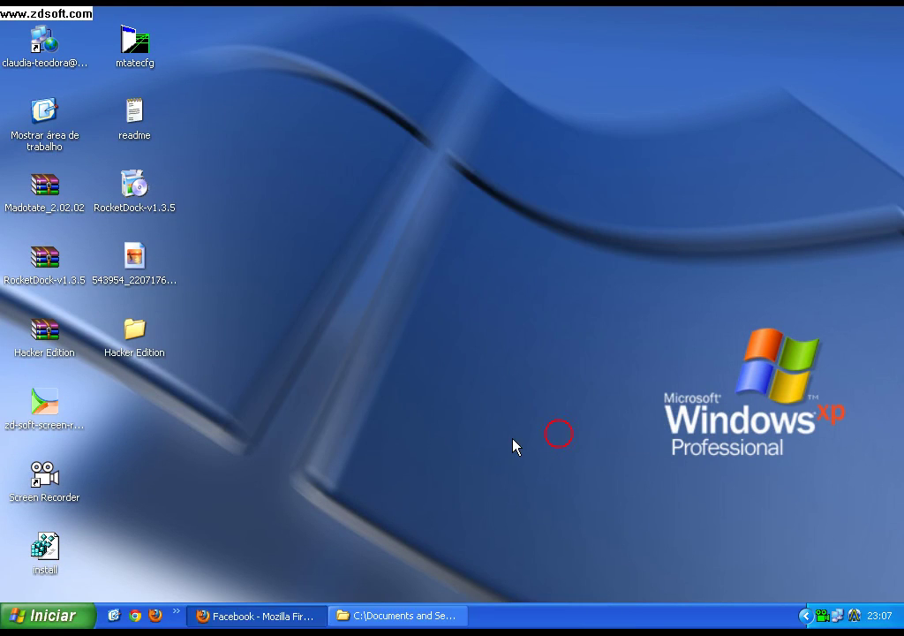
click(30, 615)
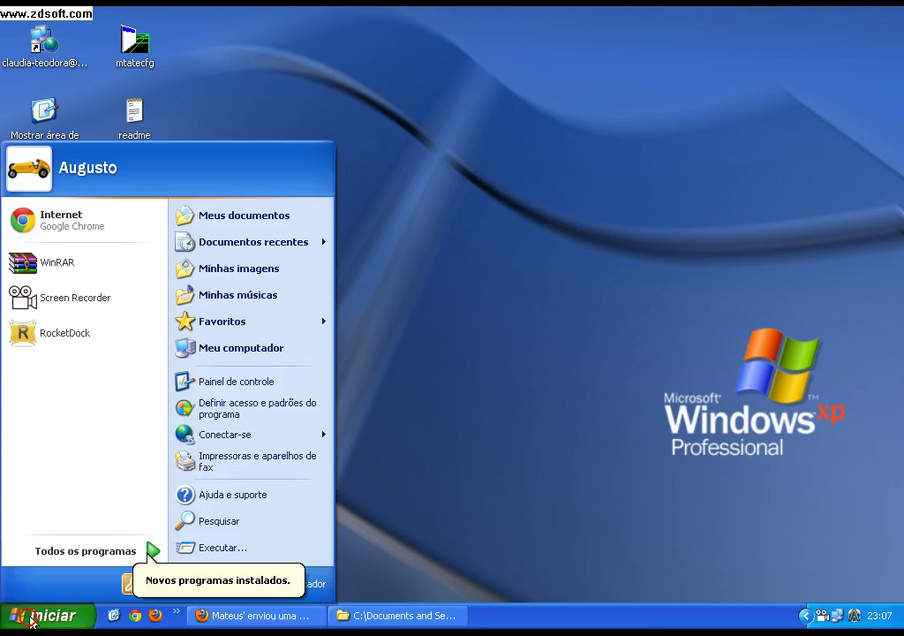
click(64, 334)
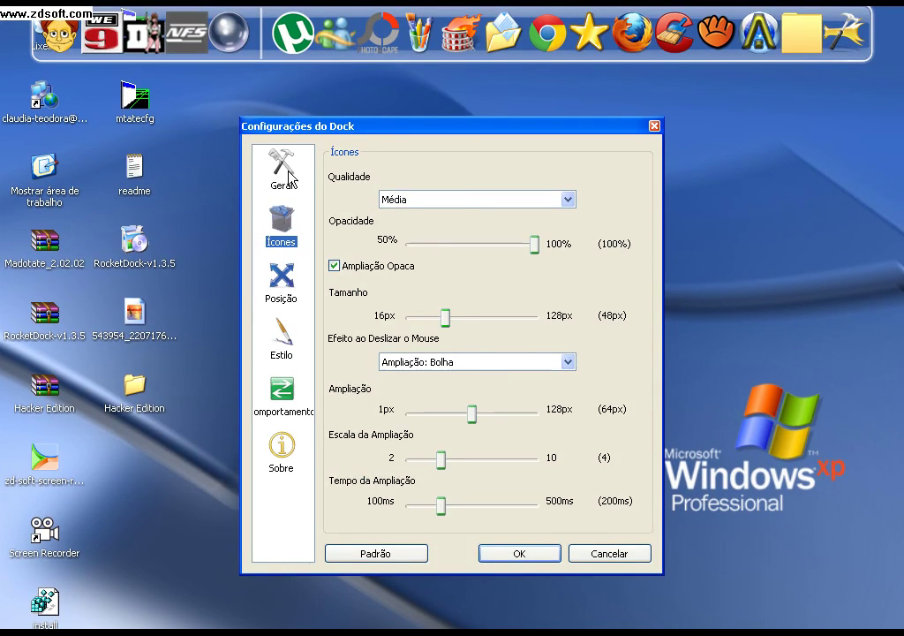
Review the dock's general, icon, position, style and behavior settings, cancel them, and move the Firefox icon ahead of the star icon.
click(282, 169)
click(281, 231)
click(285, 281)
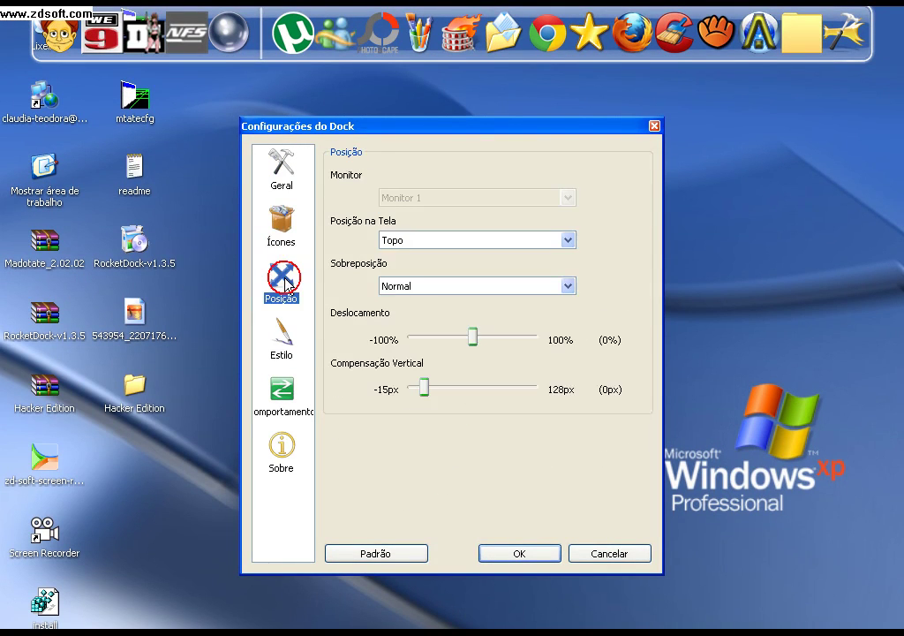
click(282, 328)
click(281, 390)
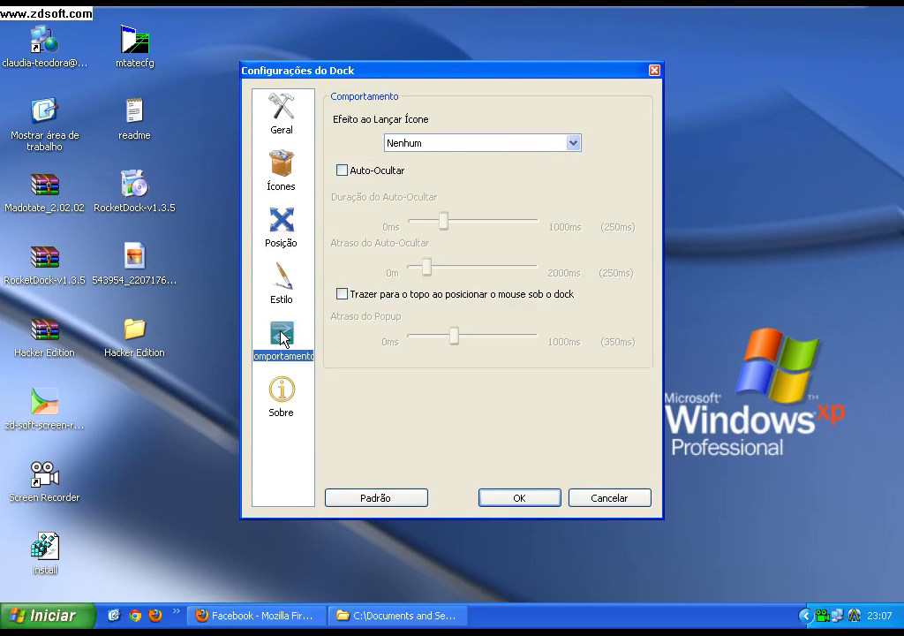
click(609, 499)
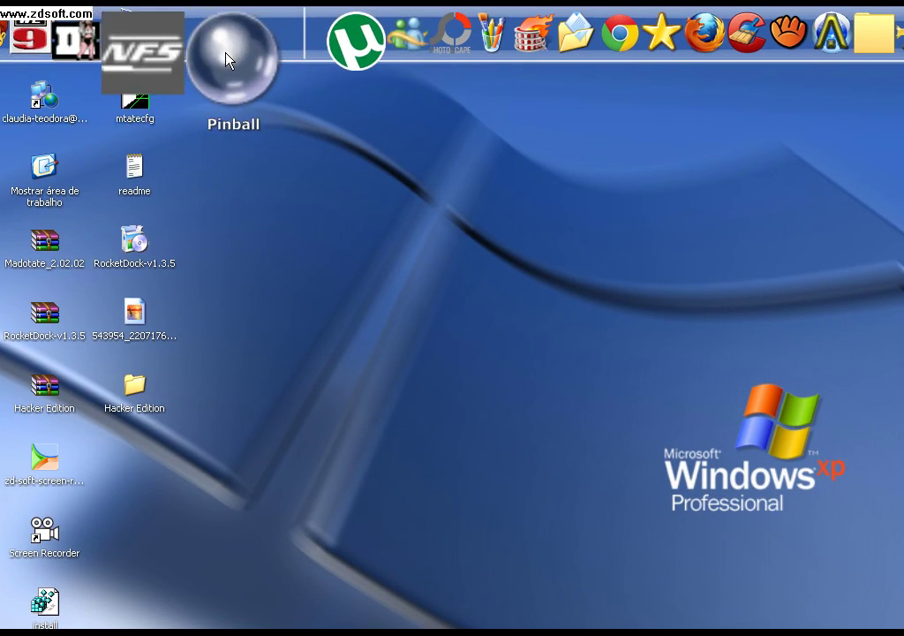
drag(623, 61, 378, 597)
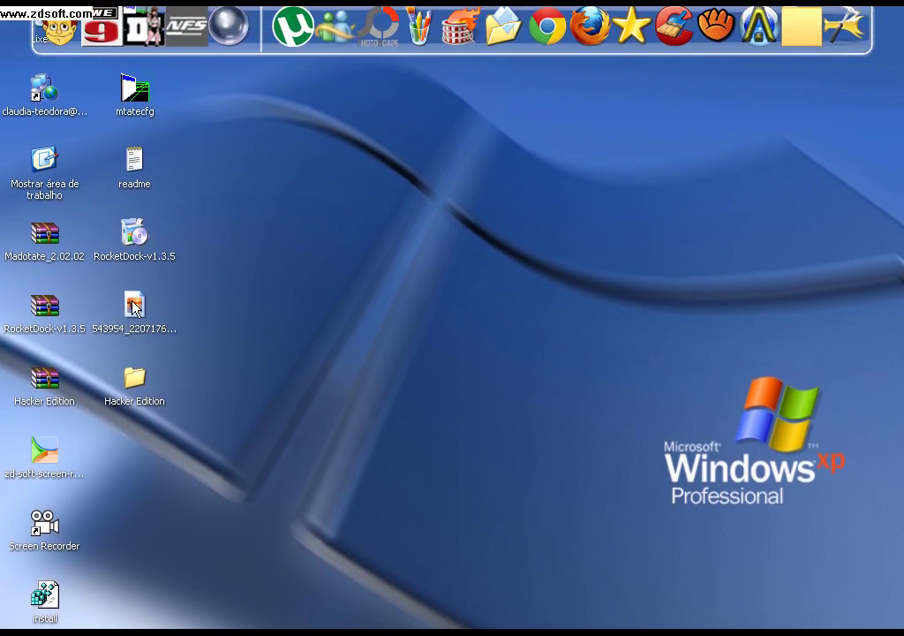
right_click(133, 265)
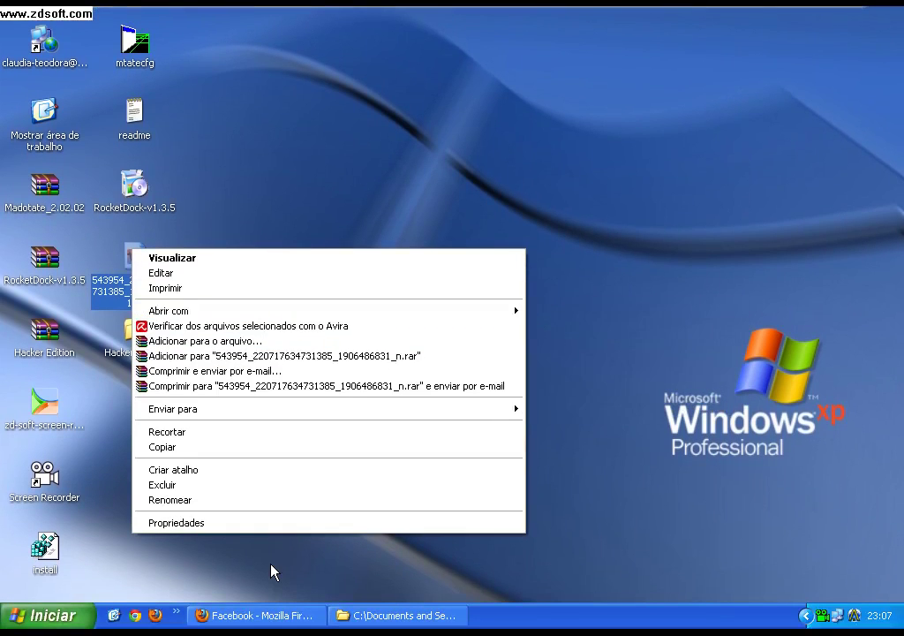
click(272, 571)
right_click(366, 399)
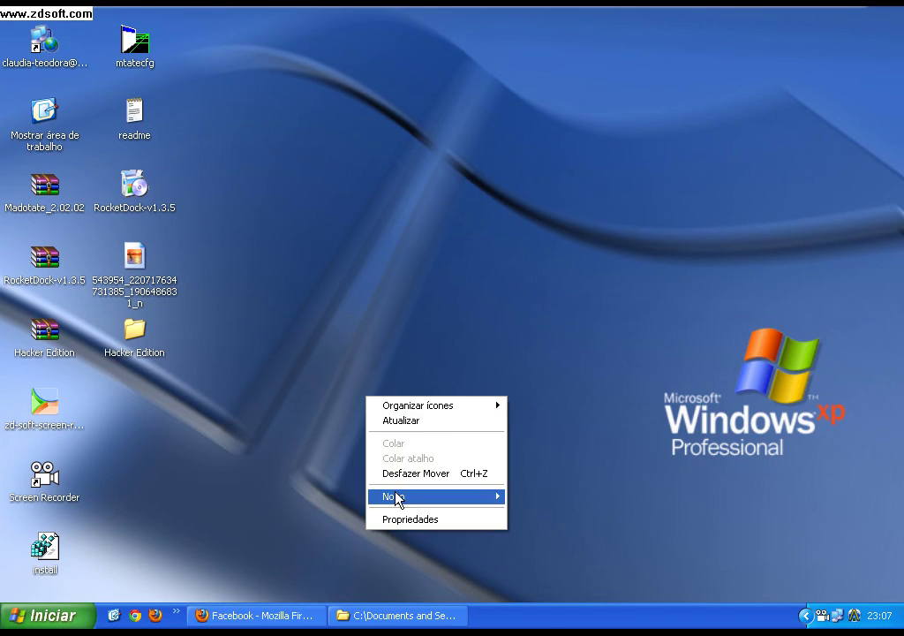
click(395, 518)
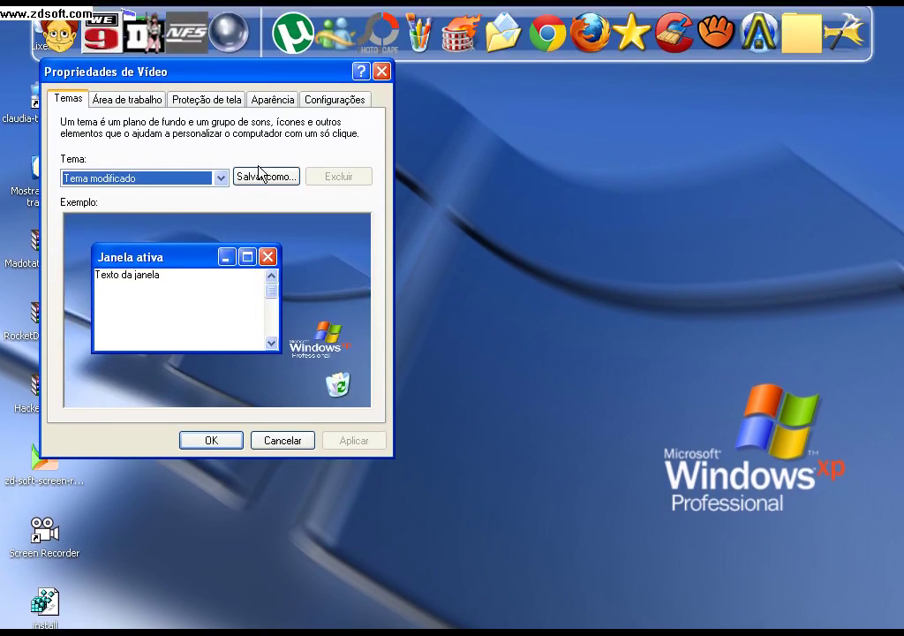
click(155, 101)
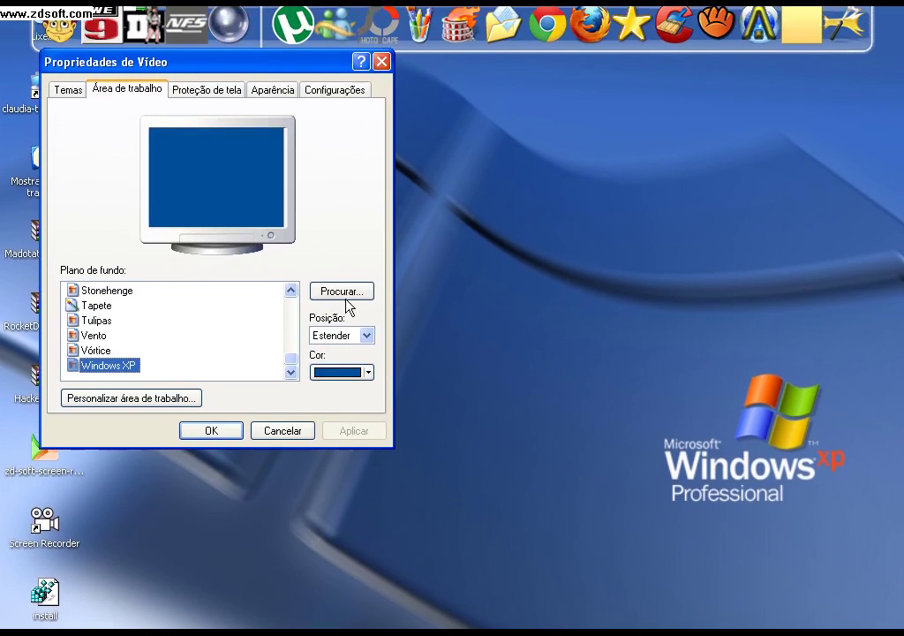
click(345, 265)
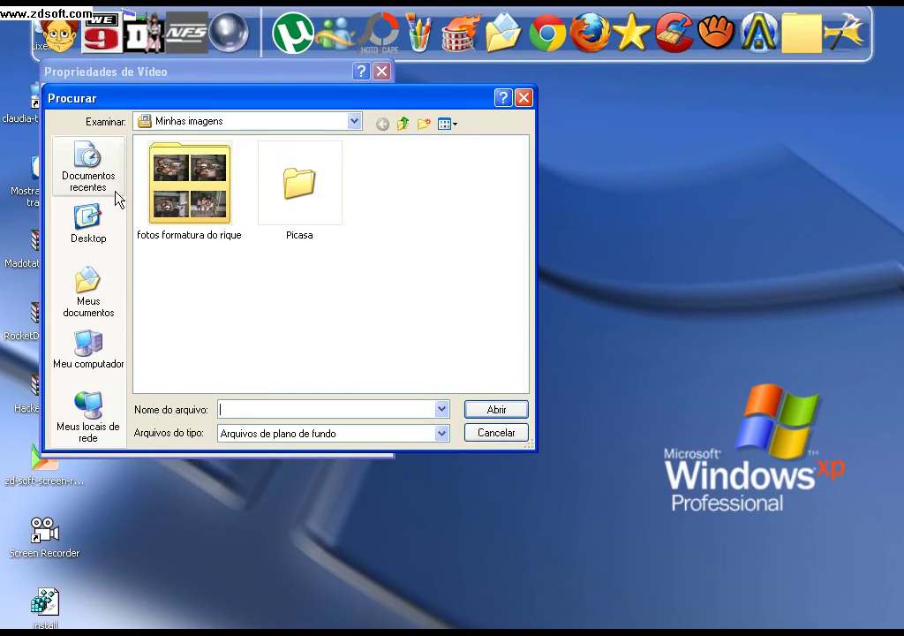
click(90, 237)
click(168, 206)
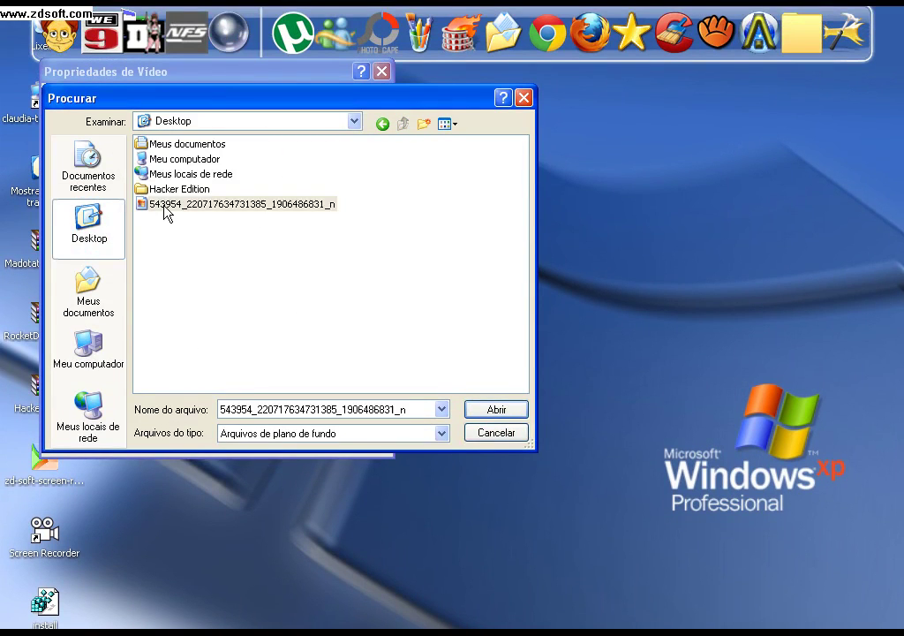
click(494, 409)
click(217, 382)
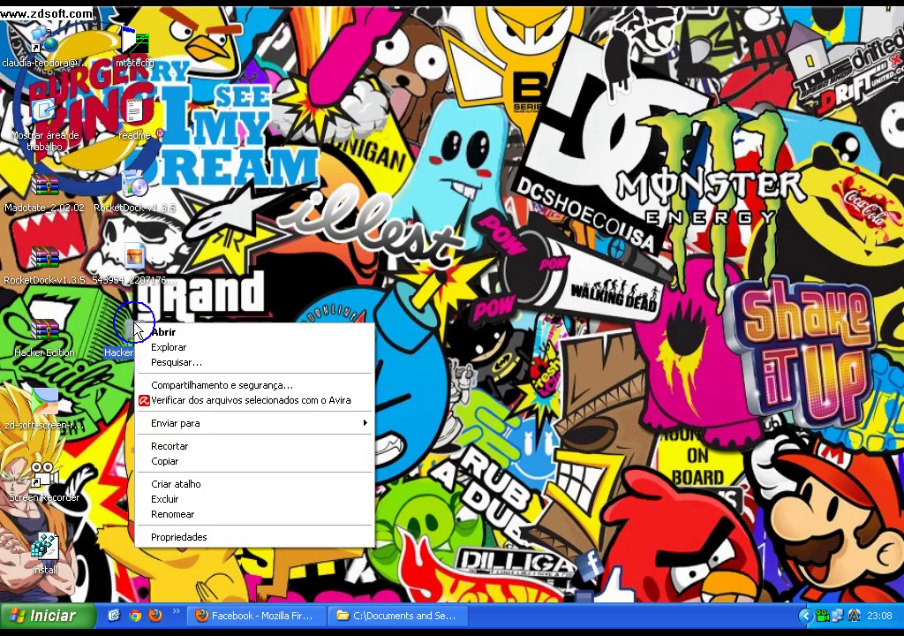
Open the Hacker Edition folder, apply its Green Digtal visual style to Windows, and minimize the folder window.
click(163, 331)
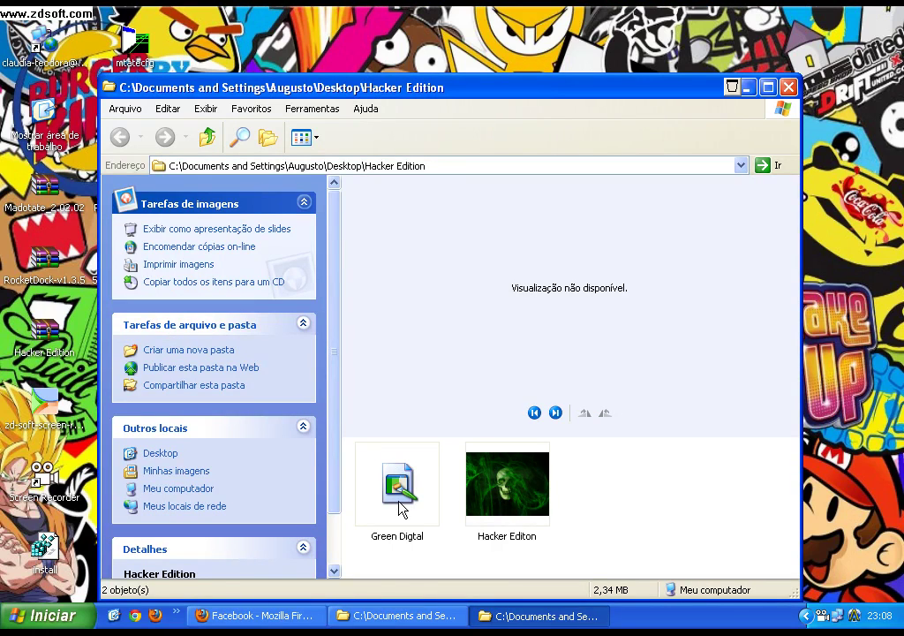
double_click(403, 496)
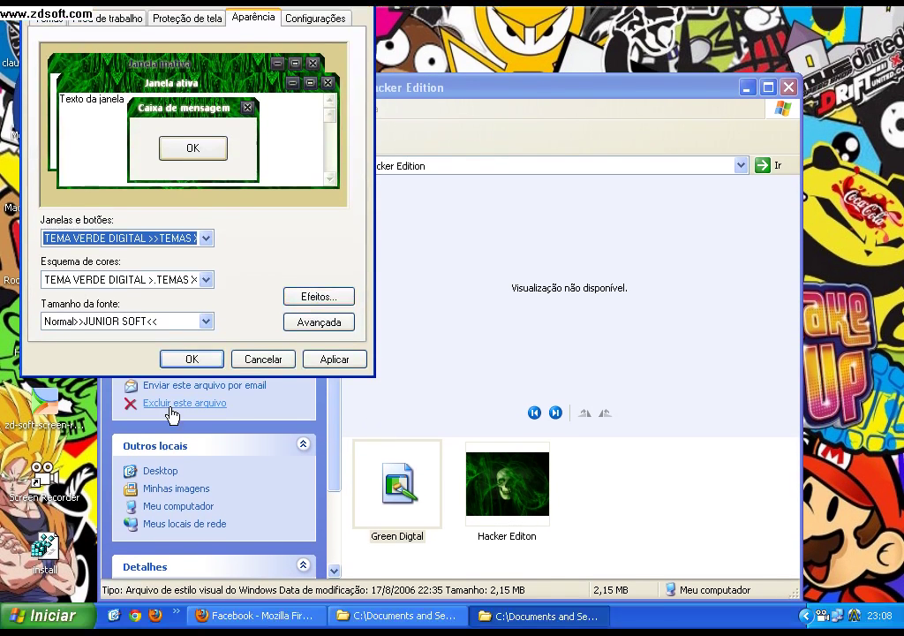
click(192, 382)
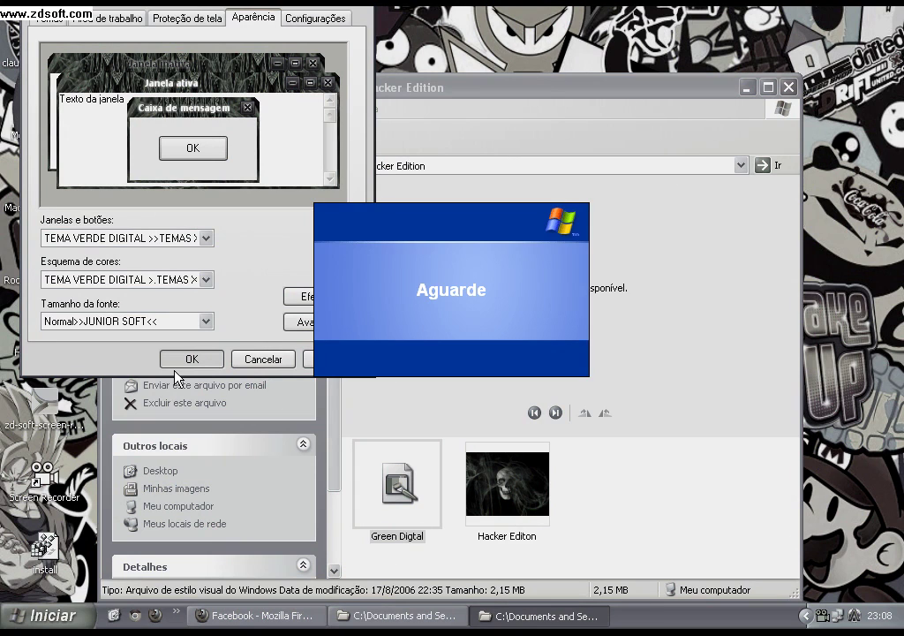
click(421, 338)
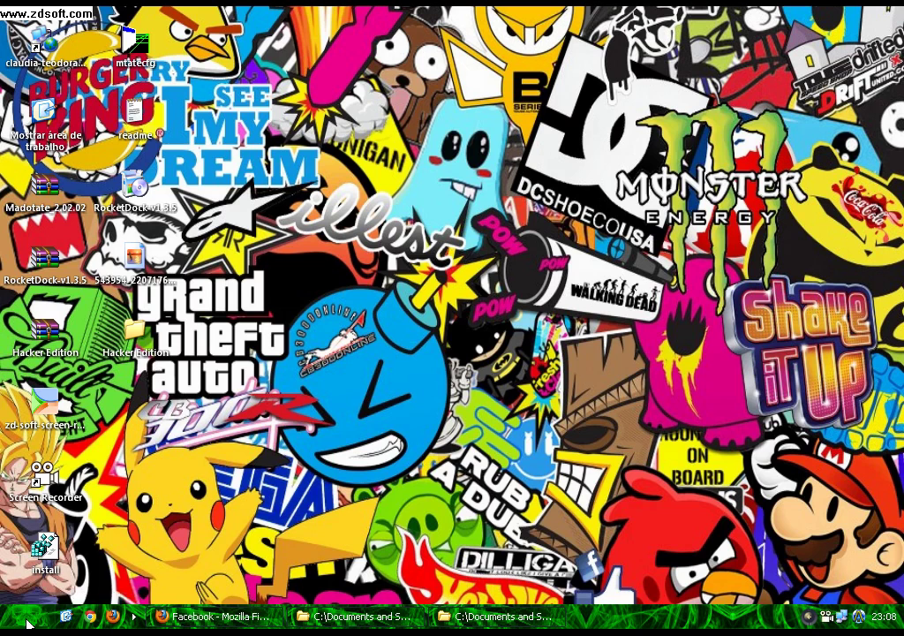
Look over the restyled Start menu with its full program list, and close it.
click(21, 615)
click(112, 557)
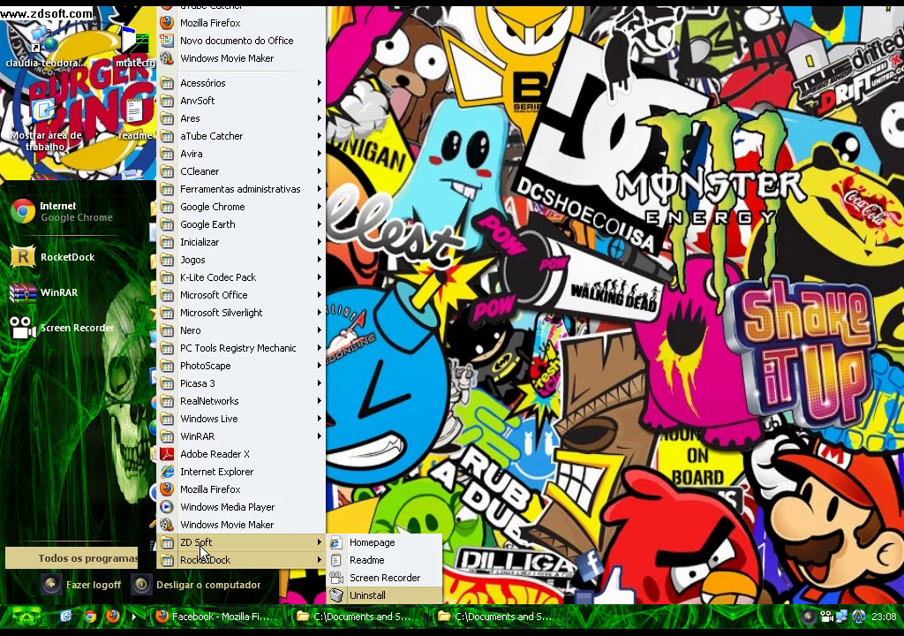
mouse_move(204, 558)
click(374, 594)
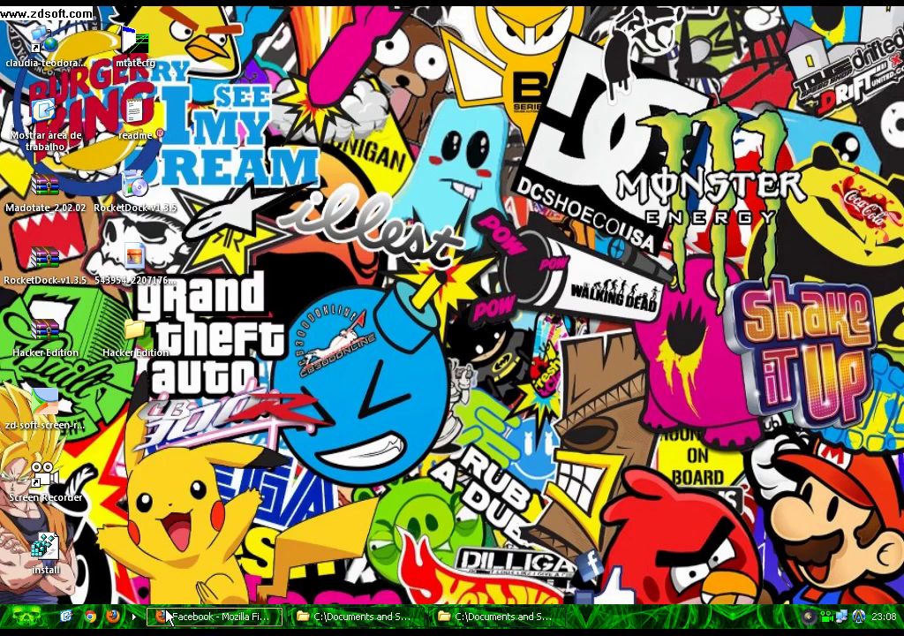